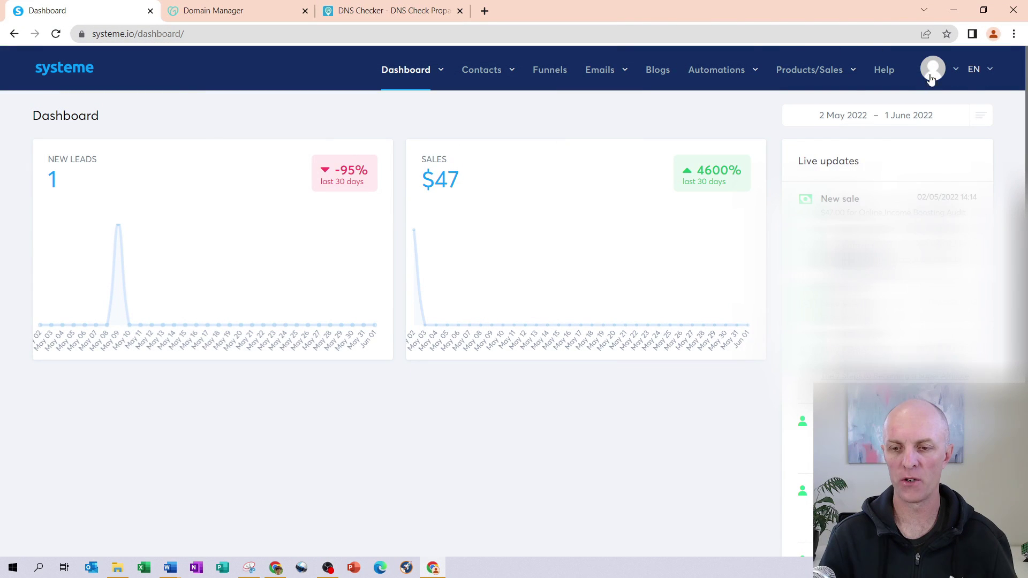
Open the custom domains list in Systeme.io's account settings
{"action": "left_click", "coordinate": [957, 71]}
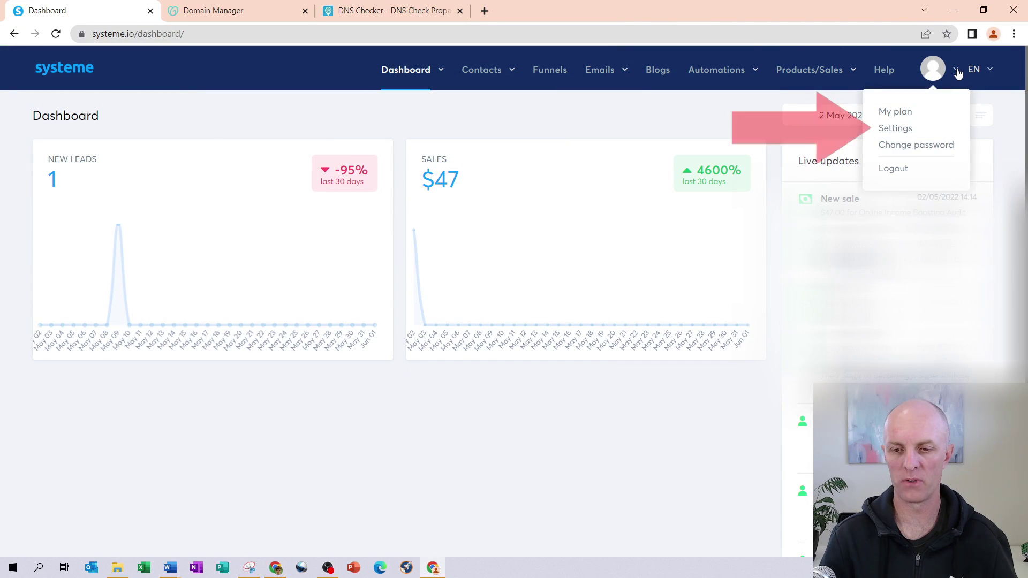
{"action": "left_click", "coordinate": [905, 134]}
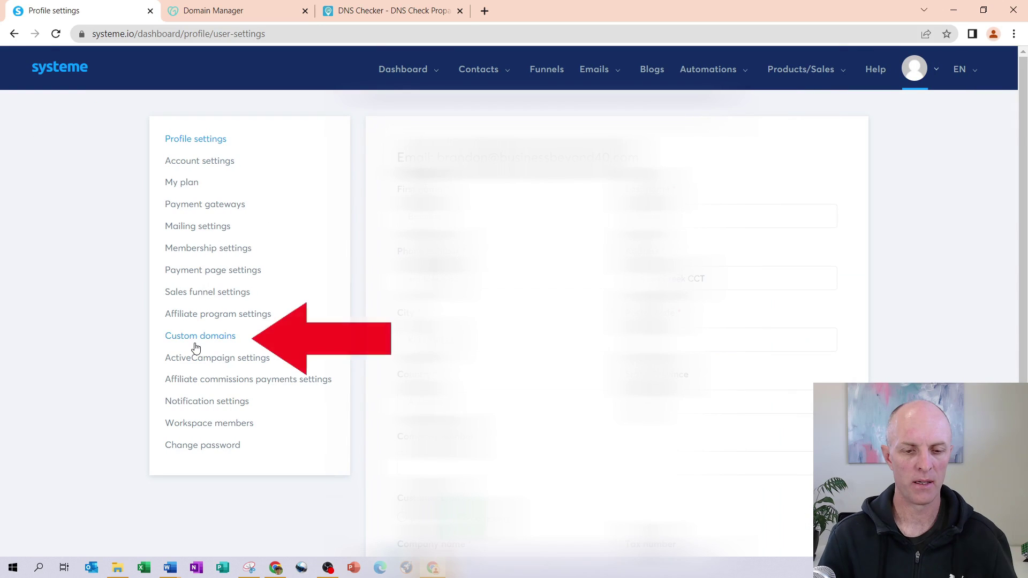
{"action": "left_click", "coordinate": [196, 336]}
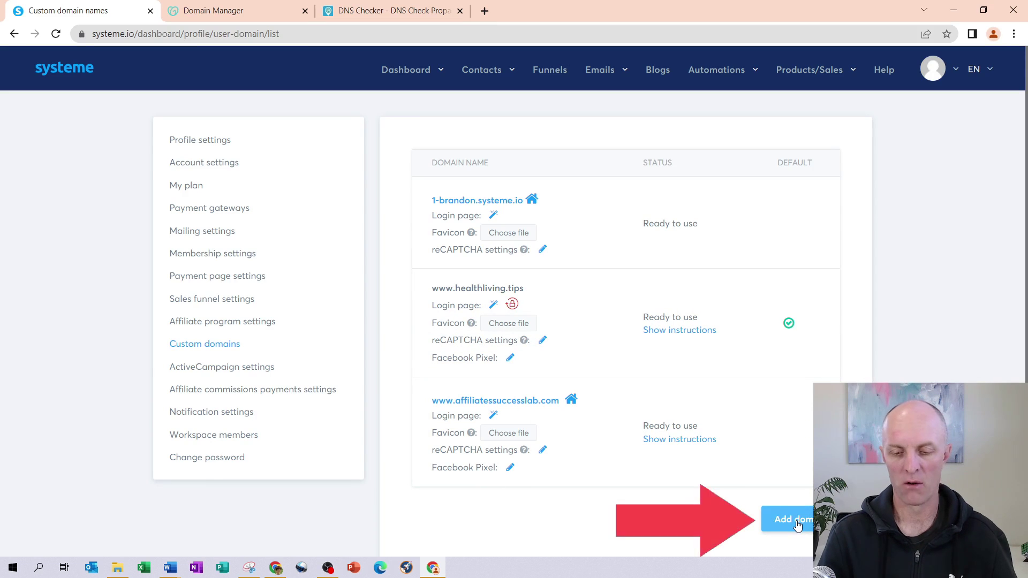
{"action": "left_click", "coordinate": [797, 522]}
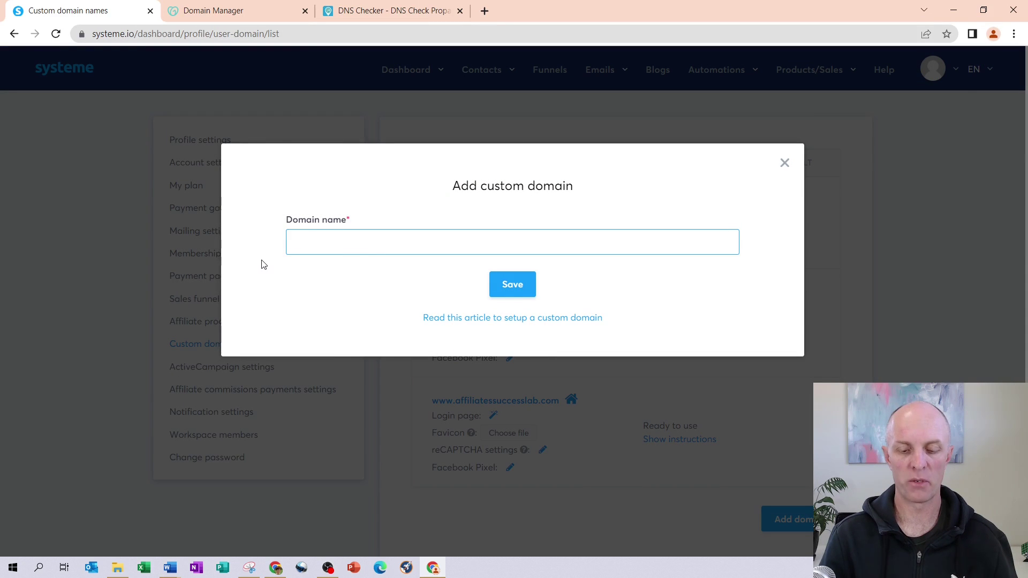
{"action": "type", "text": "www.coolkidshub.com.au"}
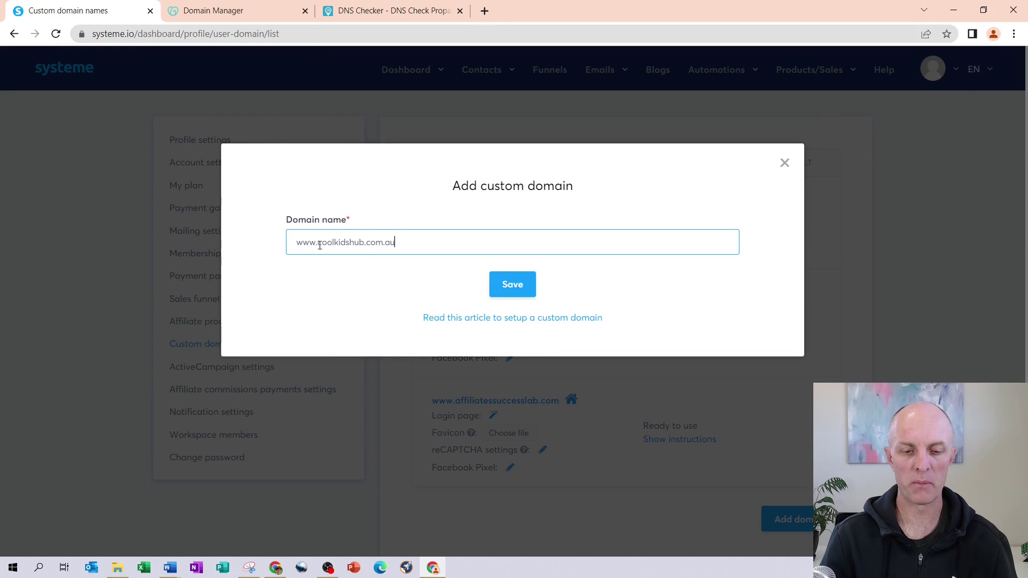
{"action": "left_click_drag", "start_coordinate": [319, 245], "coordinate": [260, 254]}
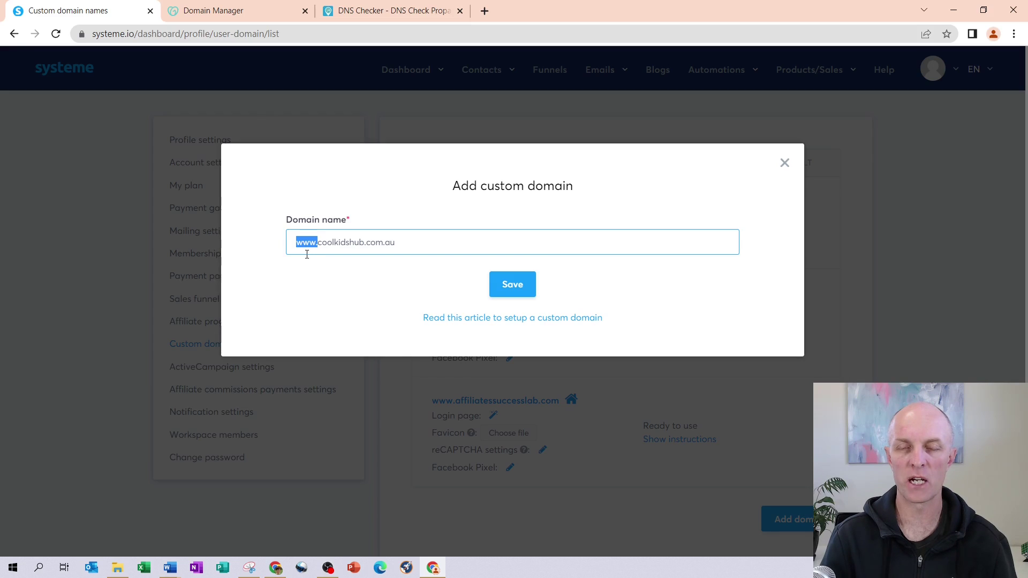
{"action": "left_click", "coordinate": [427, 240]}
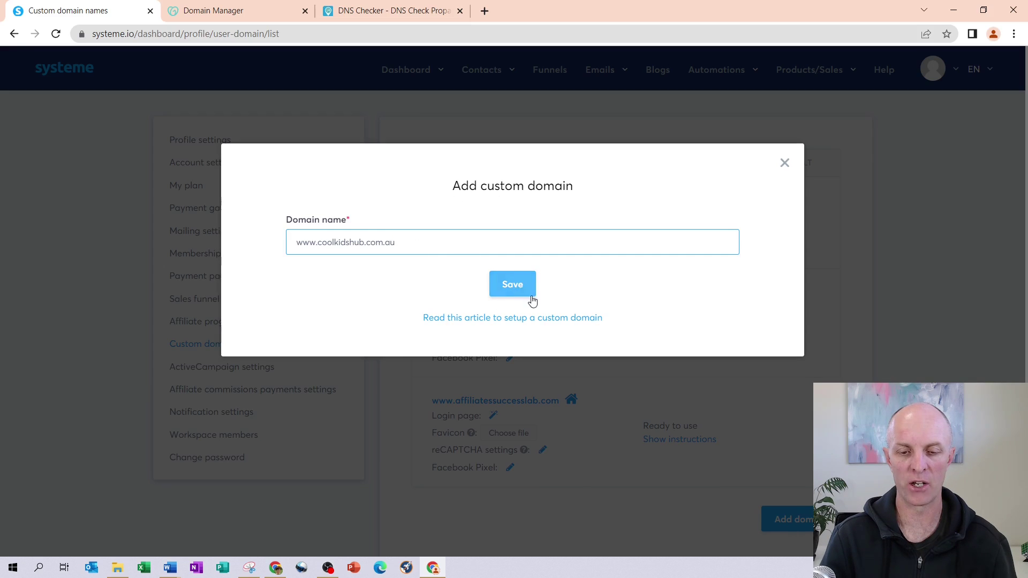
{"action": "left_click", "coordinate": [515, 289]}
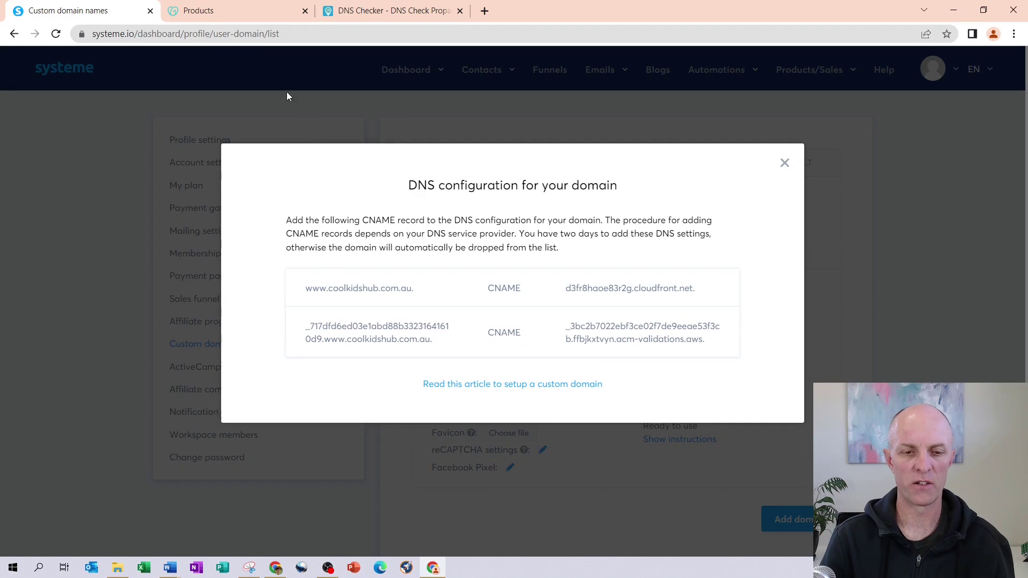
Open GoDaddy's DNS management for coolkidshub.com.au and scroll down to its existing records
{"action": "left_click", "coordinate": [235, 11]}
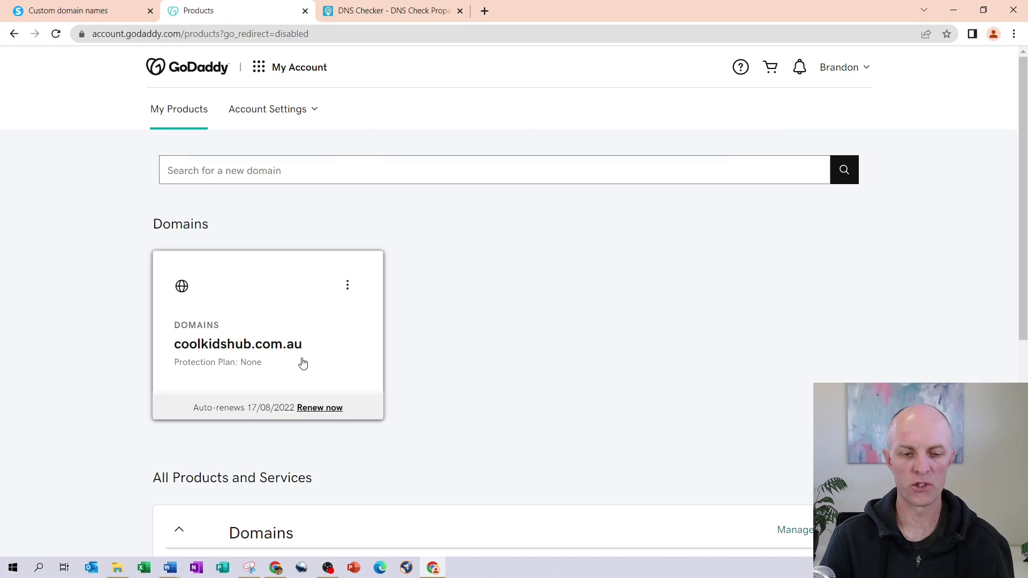
{"action": "left_click", "coordinate": [257, 333]}
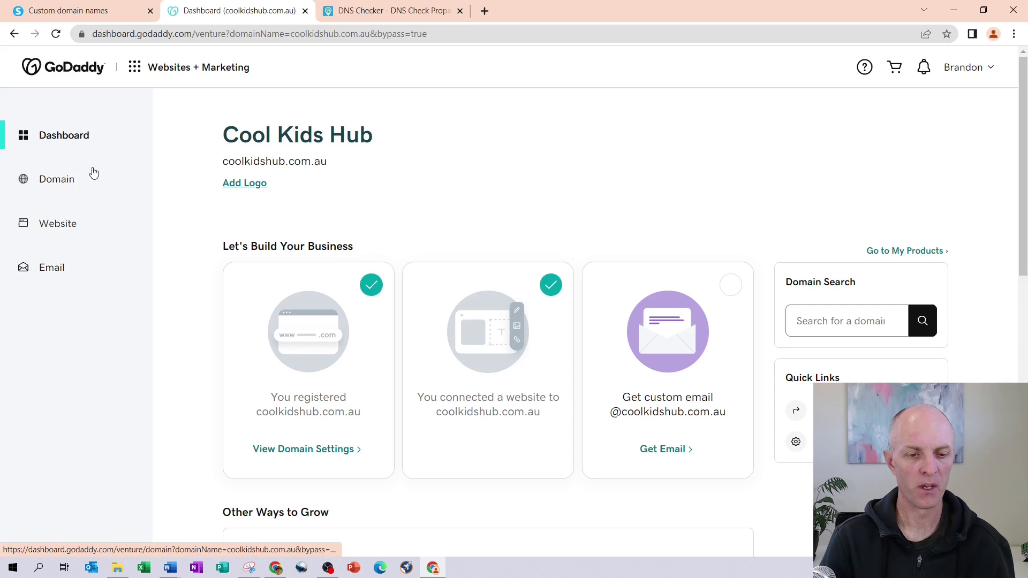
{"action": "left_click", "coordinate": [58, 182]}
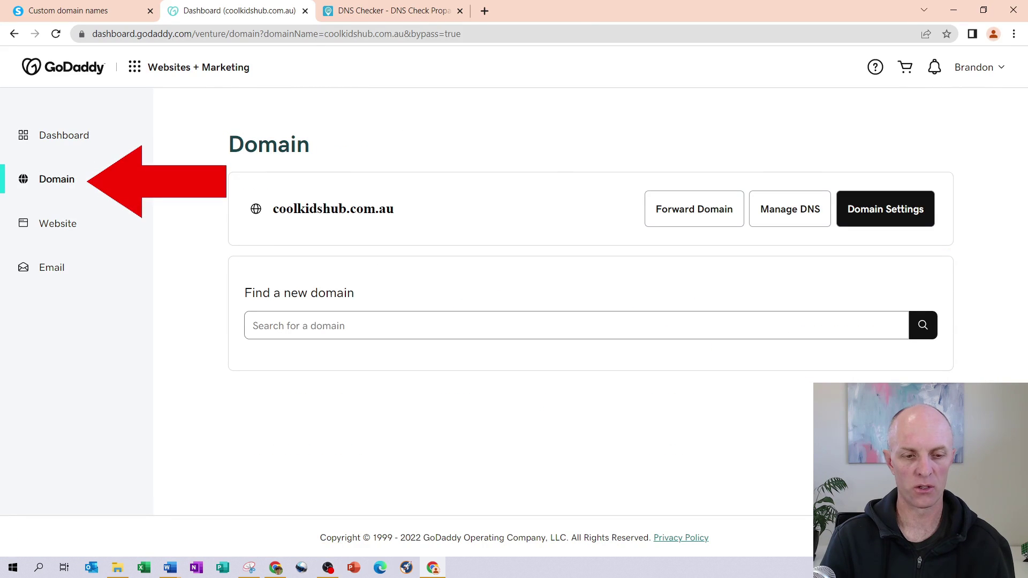
{"action": "left_click", "coordinate": [785, 216]}
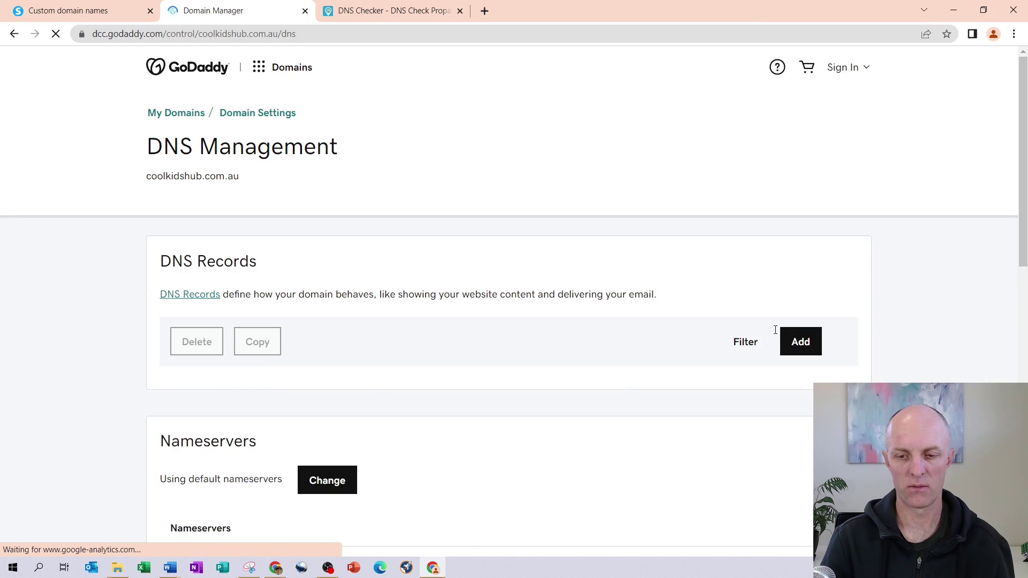
{"action": "scroll", "coordinate": [616, 256], "scroll_direction": "down", "scroll_amount": 3}
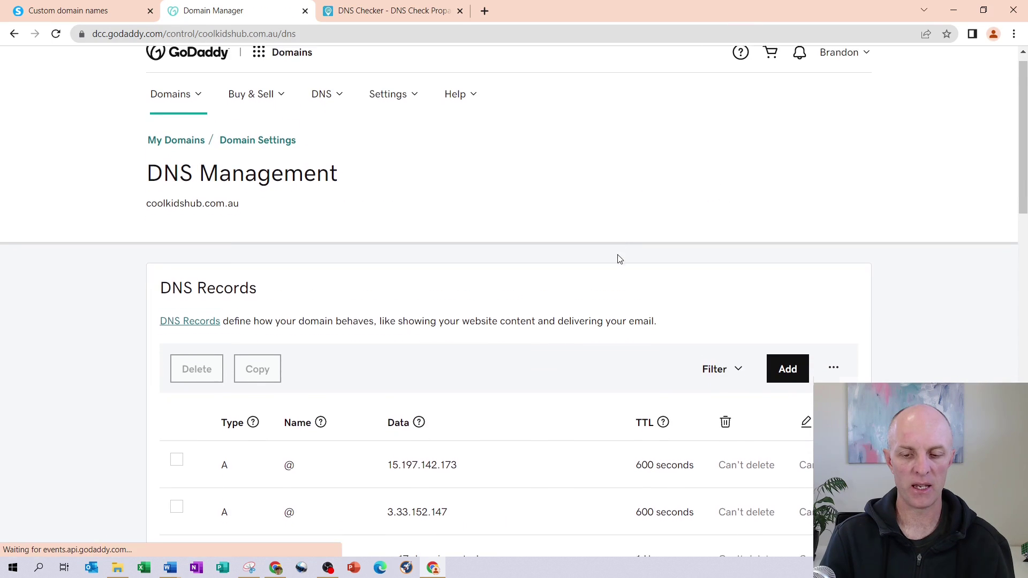
{"action": "scroll", "coordinate": [623, 273], "scroll_direction": "down", "scroll_amount": 3}
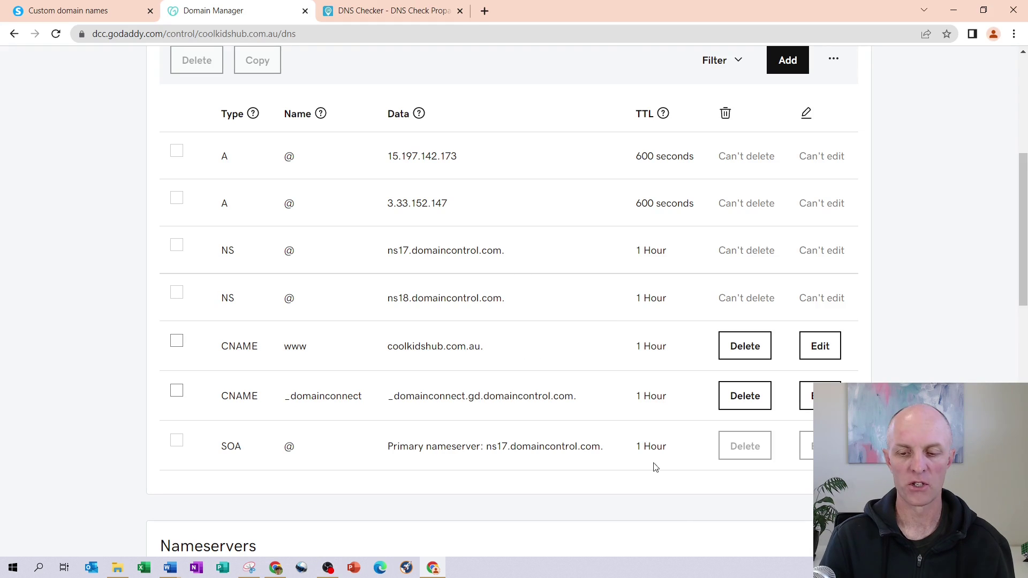
{"action": "left_click", "coordinate": [79, 12]}
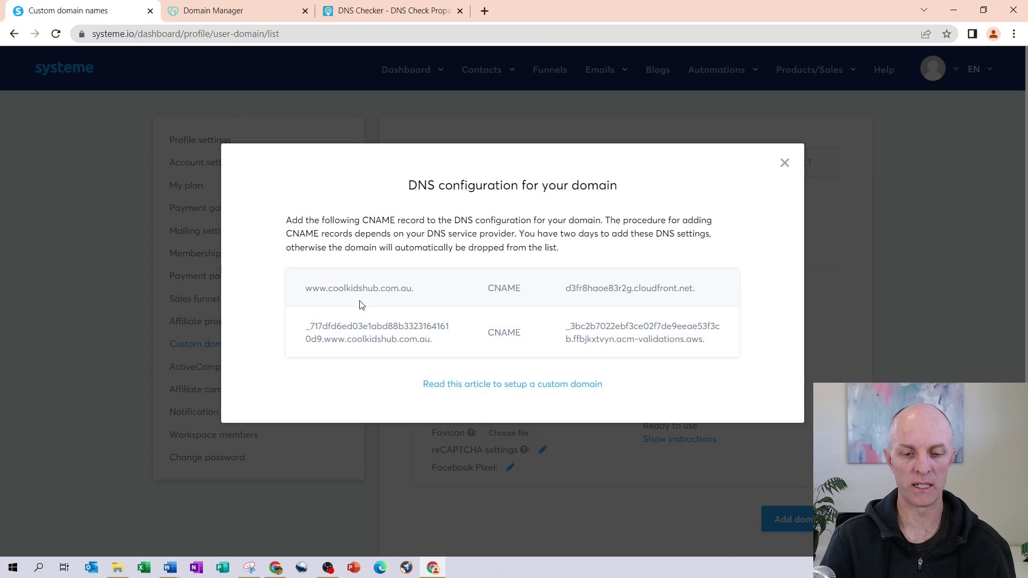
{"action": "left_click_drag", "start_coordinate": [303, 290], "coordinate": [328, 290]}
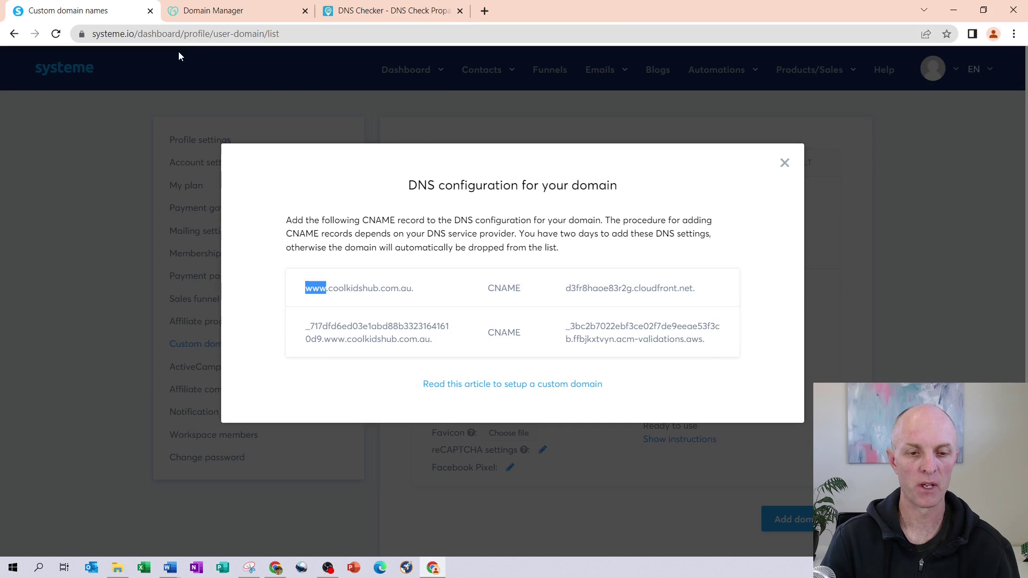
{"action": "left_click", "coordinate": [220, 11]}
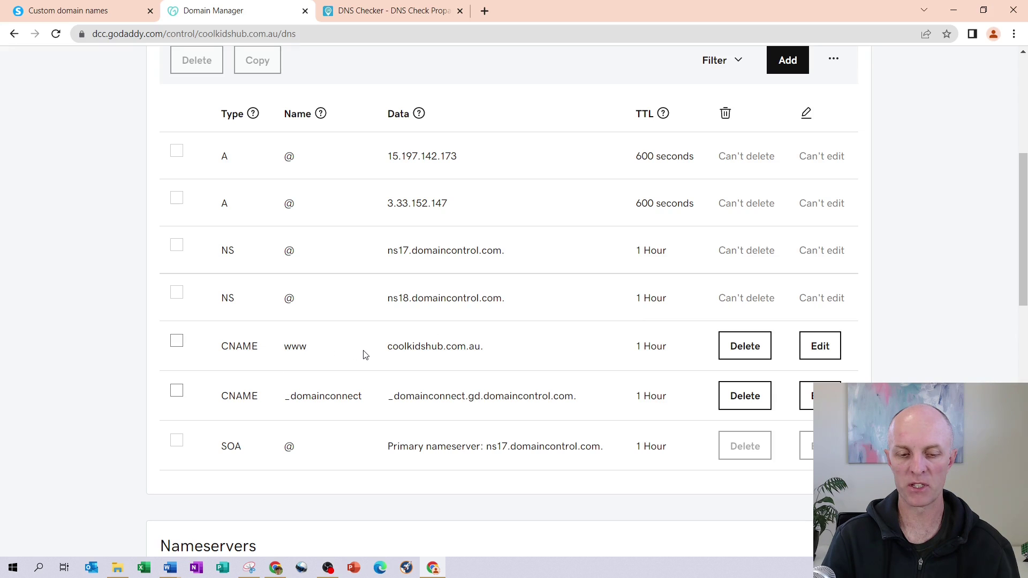
{"action": "scroll", "coordinate": [597, 350], "scroll_direction": "up", "scroll_amount": 1}
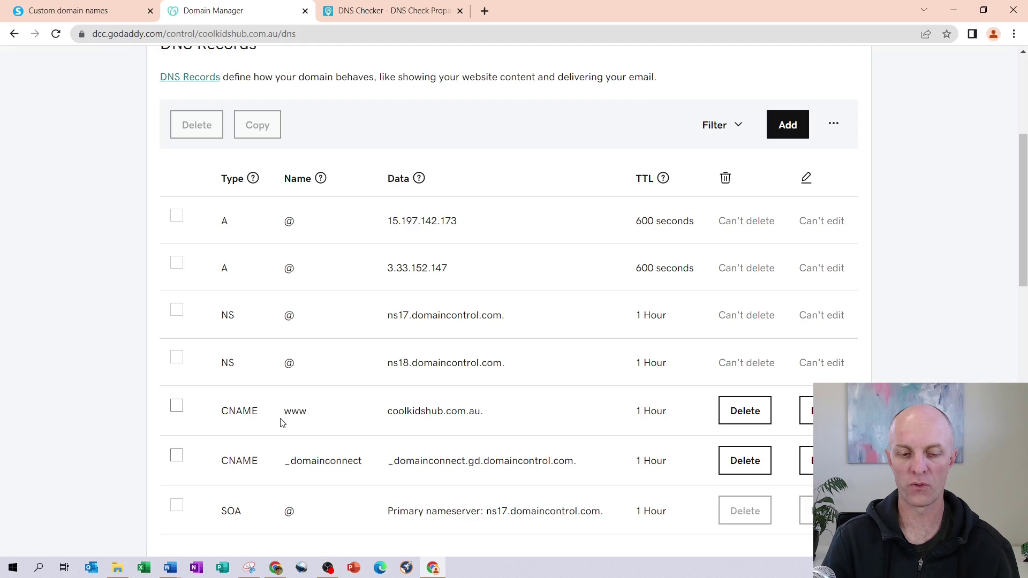
{"action": "scroll", "coordinate": [503, 414], "scroll_direction": "up", "scroll_amount": 2}
{"action": "left_click", "coordinate": [788, 254]}
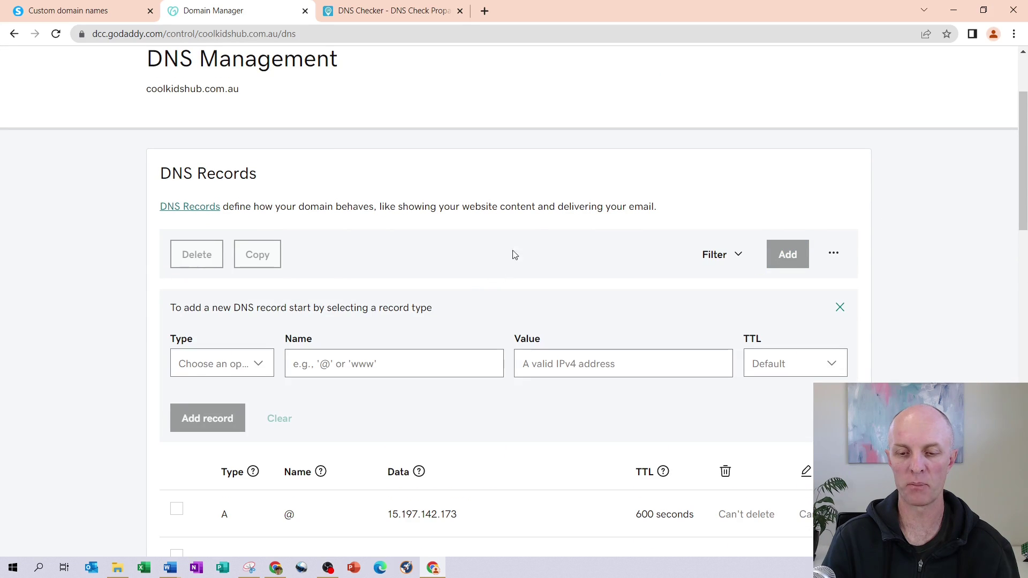
{"action": "left_click", "coordinate": [206, 365]}
{"action": "left_click", "coordinate": [210, 210]}
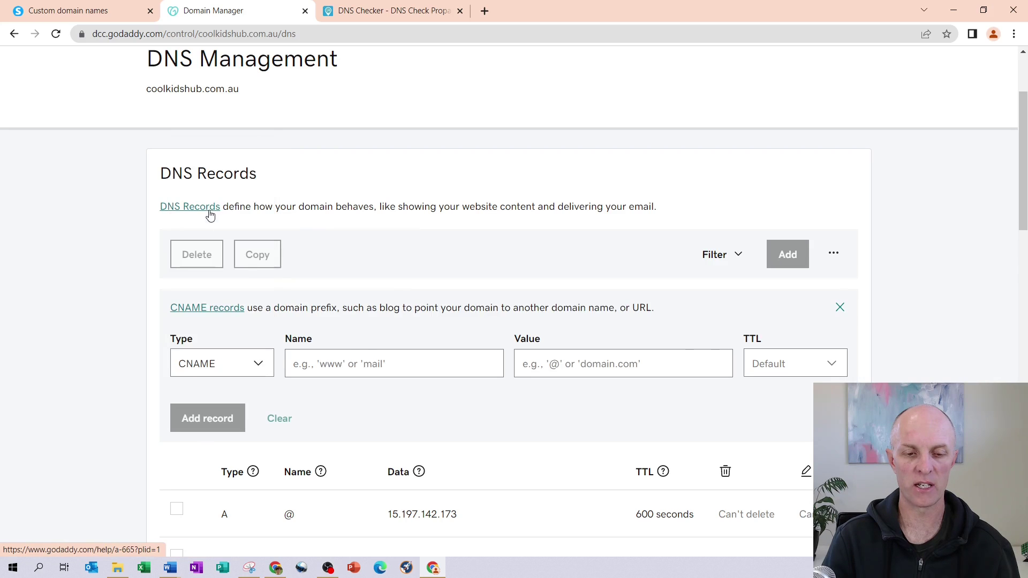
{"action": "left_click", "coordinate": [366, 369]}
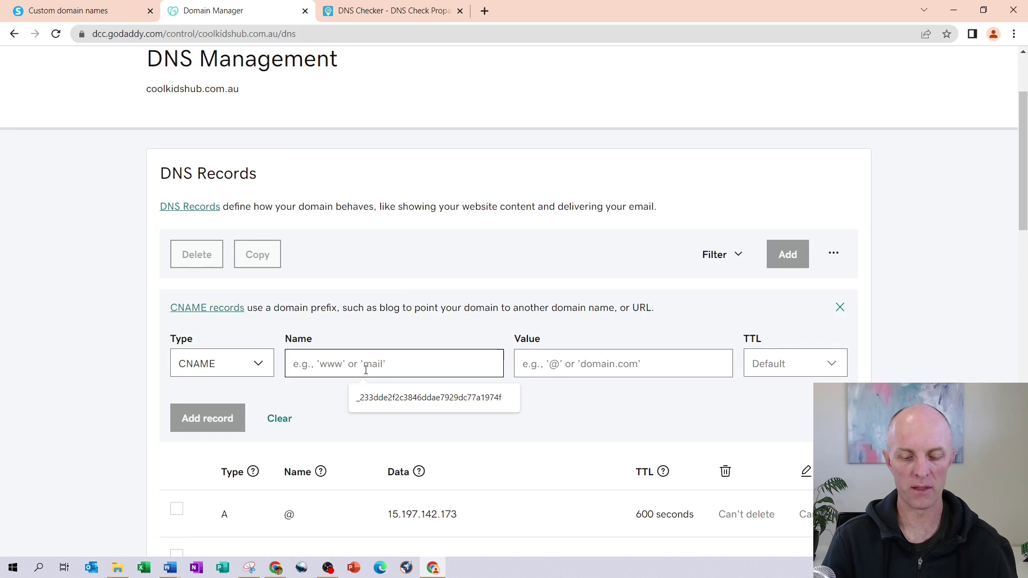
{"action": "type", "text": "www"}
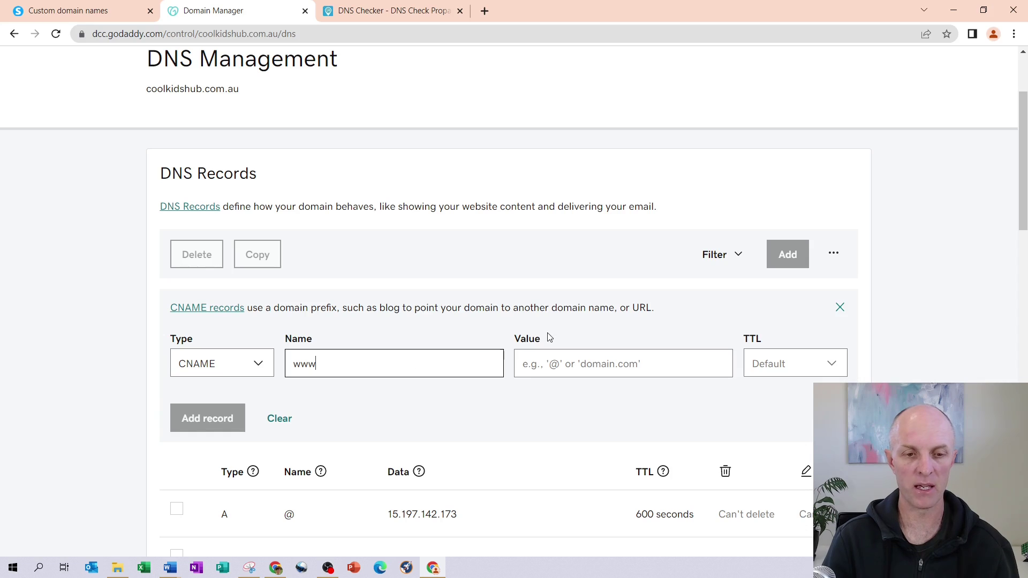
Give the www CNAME the value d3fr8haoe83r2g.cloudfront.net. with a 1 Hour TTL and save
{"action": "key", "text": "ctrl+shift+Tab"}
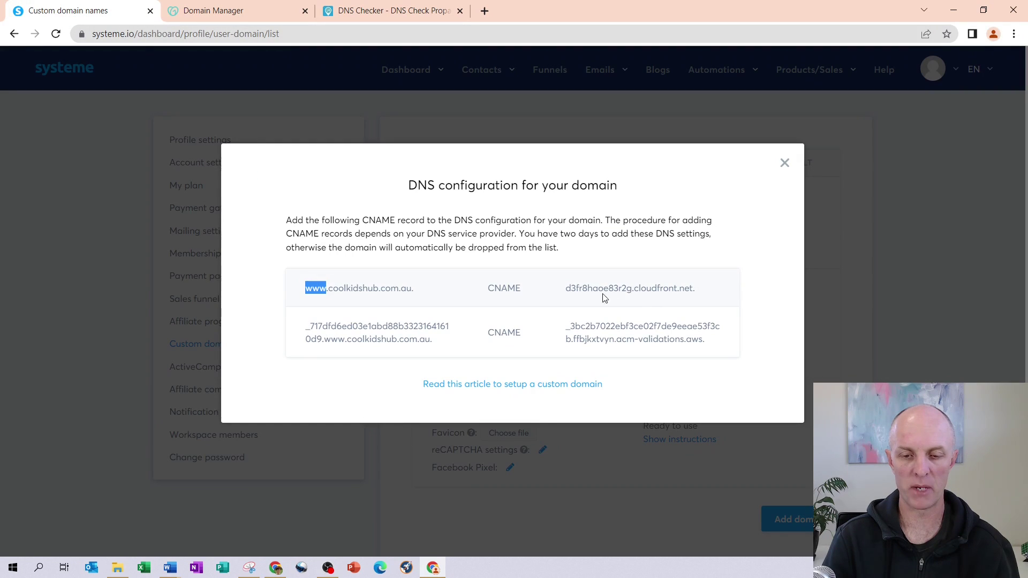
{"action": "mouse_move", "coordinate": [564, 288]}
{"action": "left_mouse_down"}
{"action": "mouse_move", "coordinate": [765, 287]}
{"action": "mouse_move", "coordinate": [567, 288]}
{"action": "left_mouse_up"}
{"action": "key", "text": "ctrl+c"}
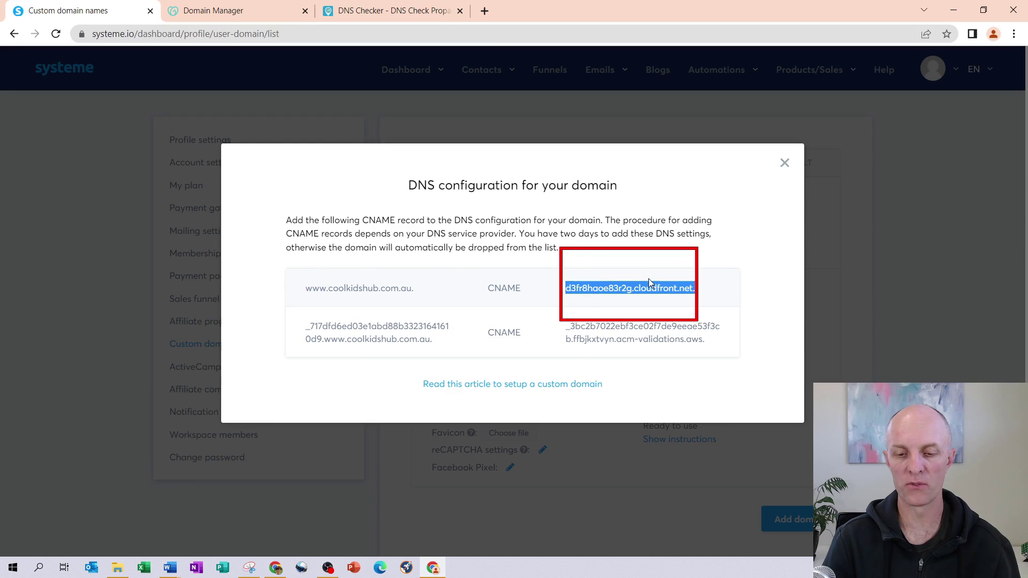
{"action": "left_click", "coordinate": [236, 11]}
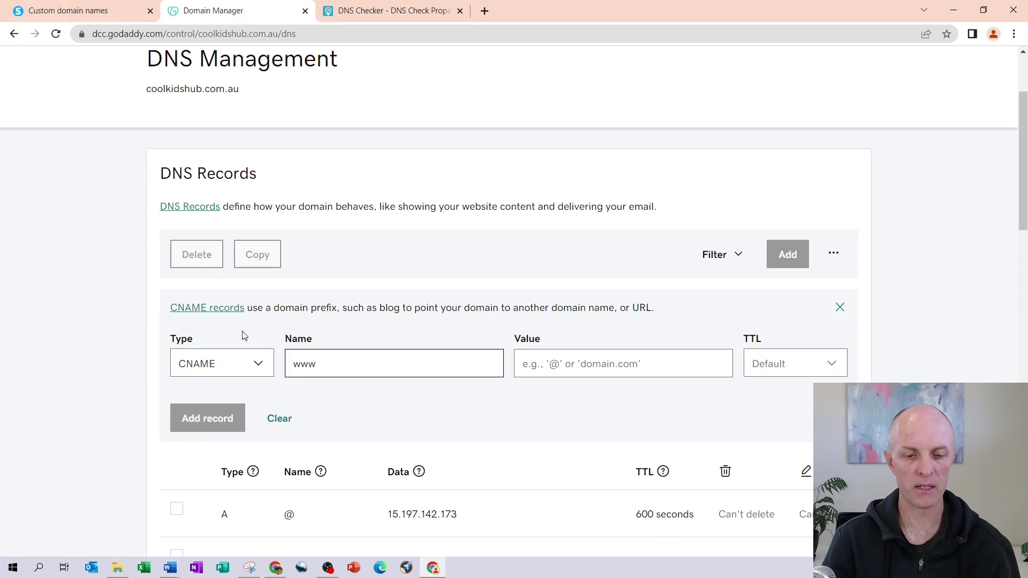
{"action": "left_click", "coordinate": [580, 362]}
{"action": "key", "text": "ctrl+v"}
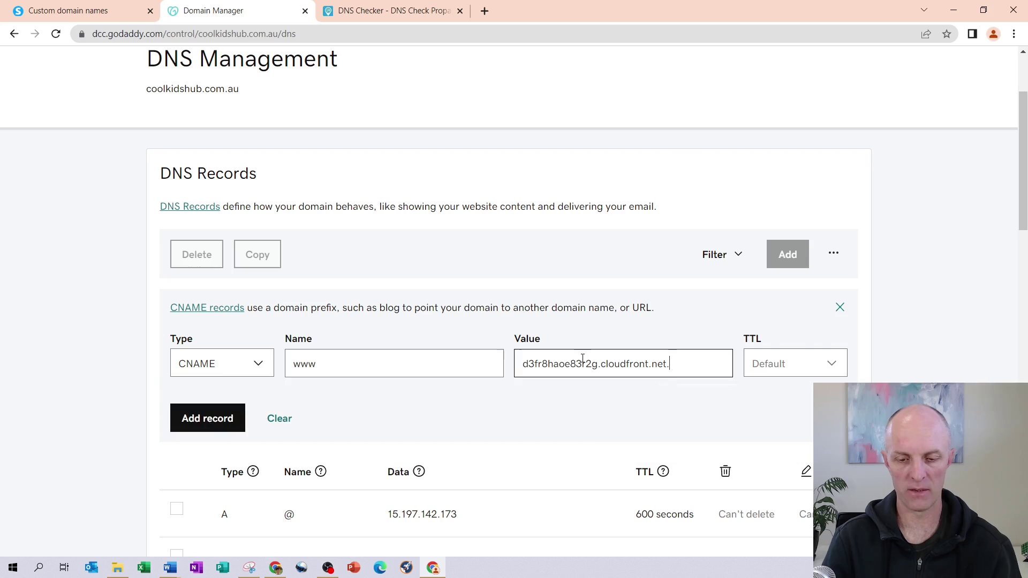
{"action": "left_click", "coordinate": [782, 364]}
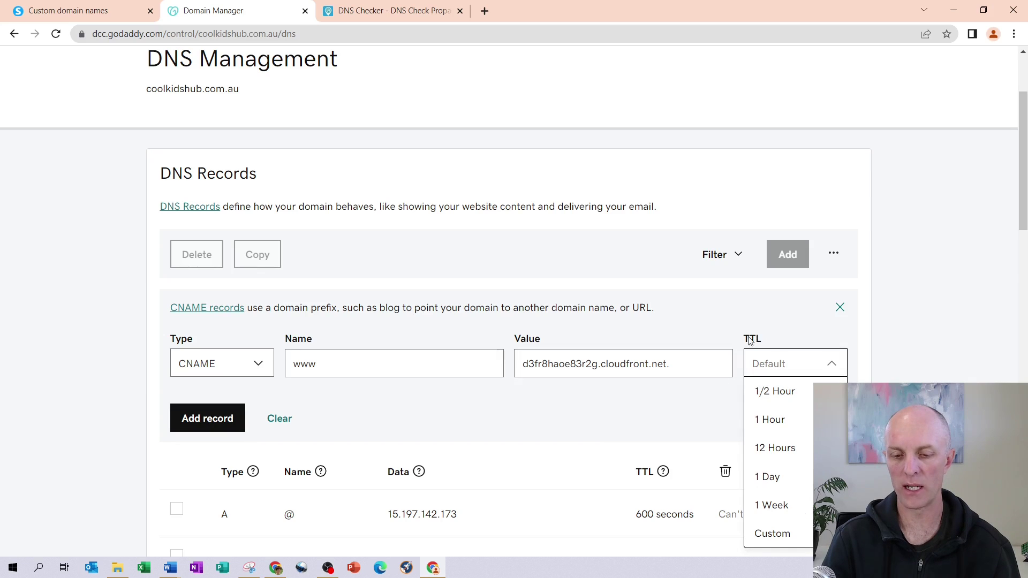
{"action": "left_click", "coordinate": [779, 421]}
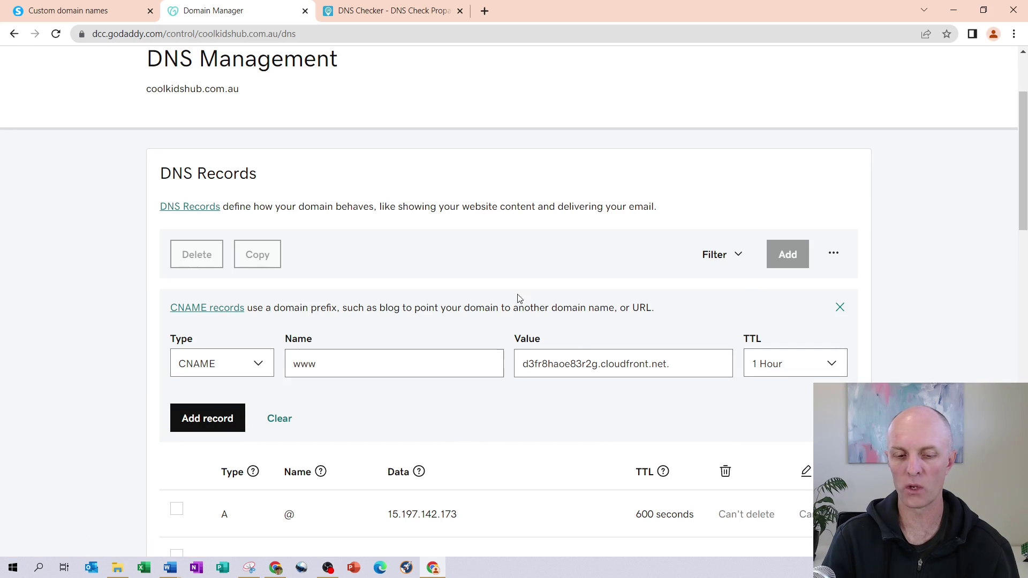
{"action": "left_click", "coordinate": [207, 419]}
Scroll down to the existing www CNAME pointing to coolkidshub.com.au
{"action": "scroll", "coordinate": [161, 397], "scroll_direction": "down", "scroll_amount": 1}
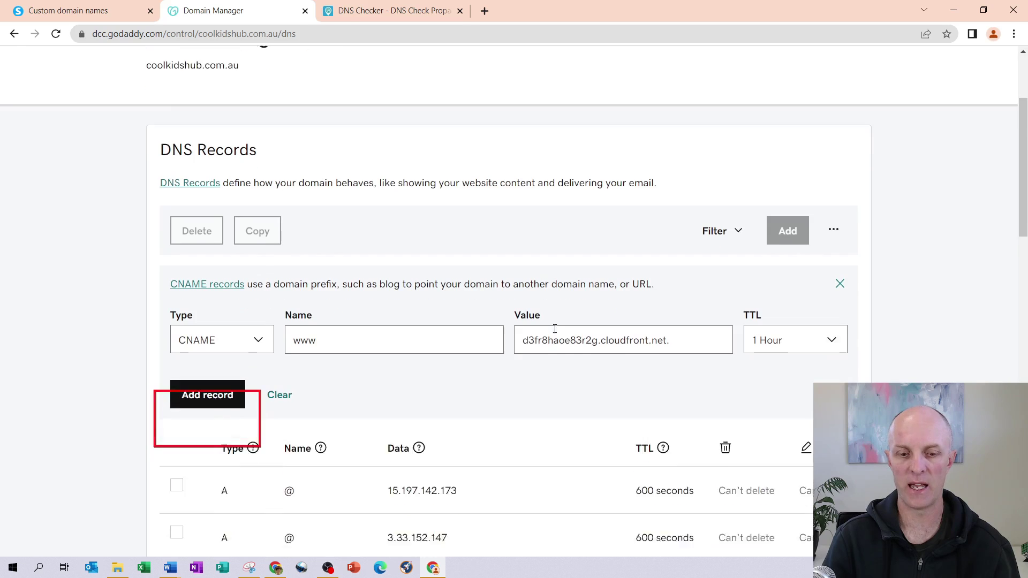
{"action": "scroll", "coordinate": [524, 149], "scroll_direction": "down", "scroll_amount": 1}
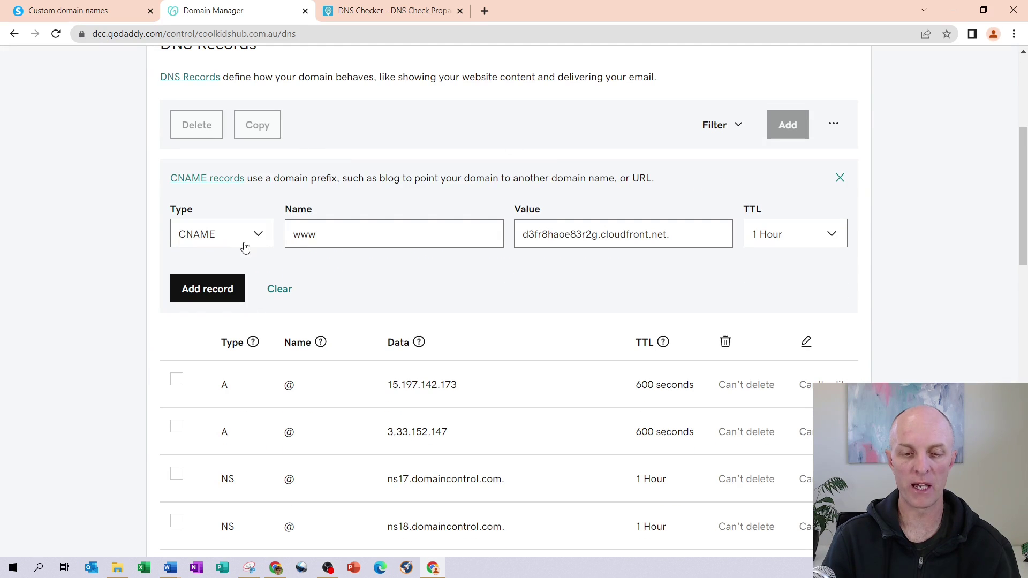
{"action": "scroll", "coordinate": [402, 243], "scroll_direction": "down", "scroll_amount": 4}
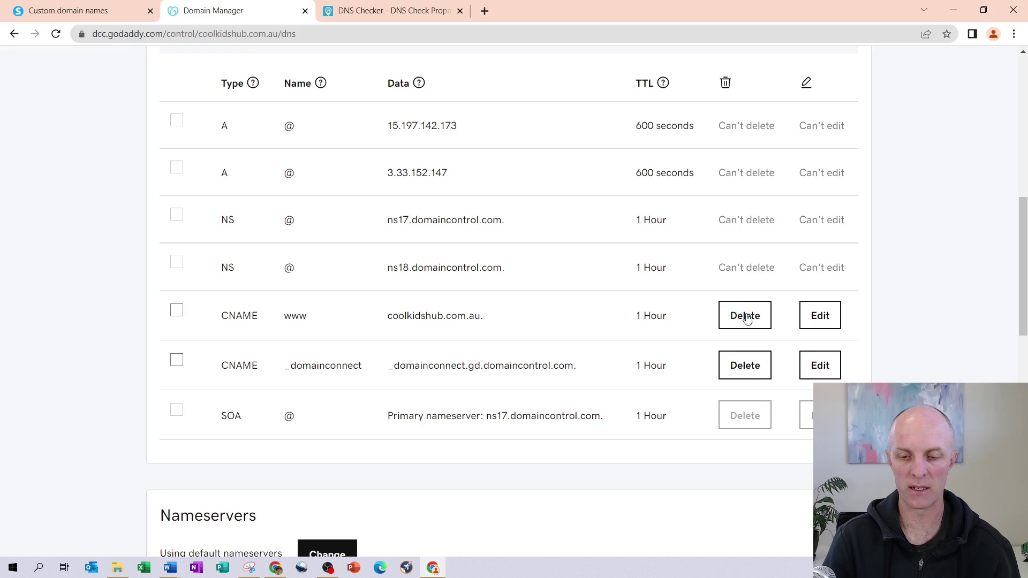
Replace the www CNAME value coolkidshub.com.au with d3fr8haoe83r2g.cloudfront.net. and save the record
{"action": "left_click", "coordinate": [820, 315]}
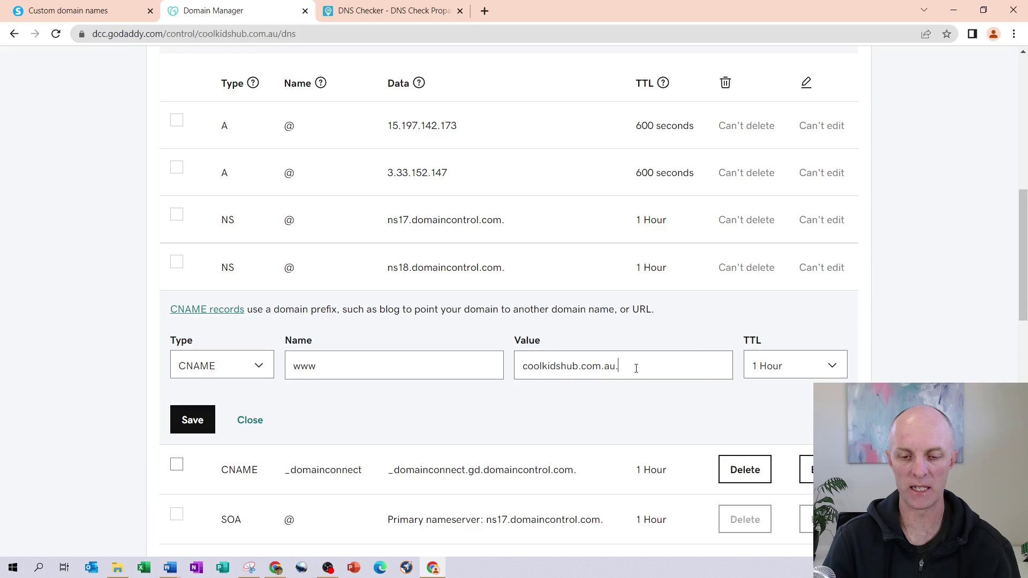
{"action": "left_click_drag", "start_coordinate": [652, 366], "coordinate": [440, 365]}
{"action": "key", "text": "ctrl+v"}
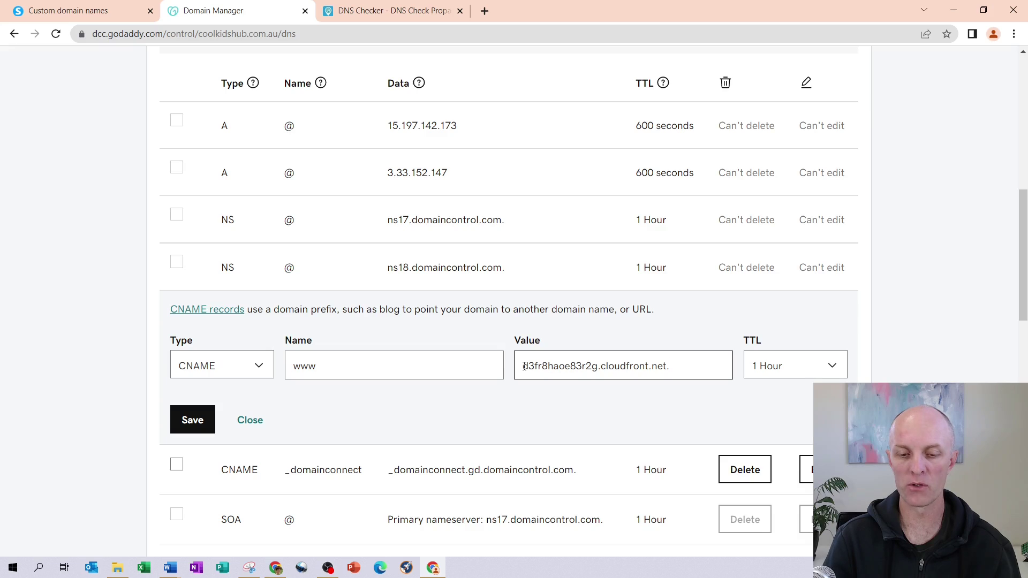
{"action": "left_click", "coordinate": [194, 426]}
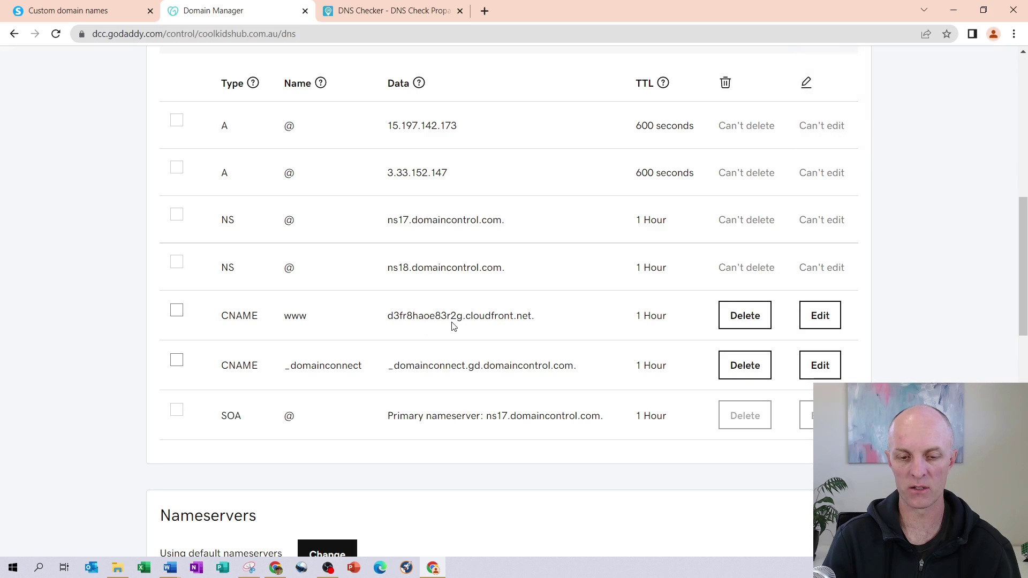
{"action": "left_click_drag", "start_coordinate": [436, 317], "coordinate": [461, 316]}
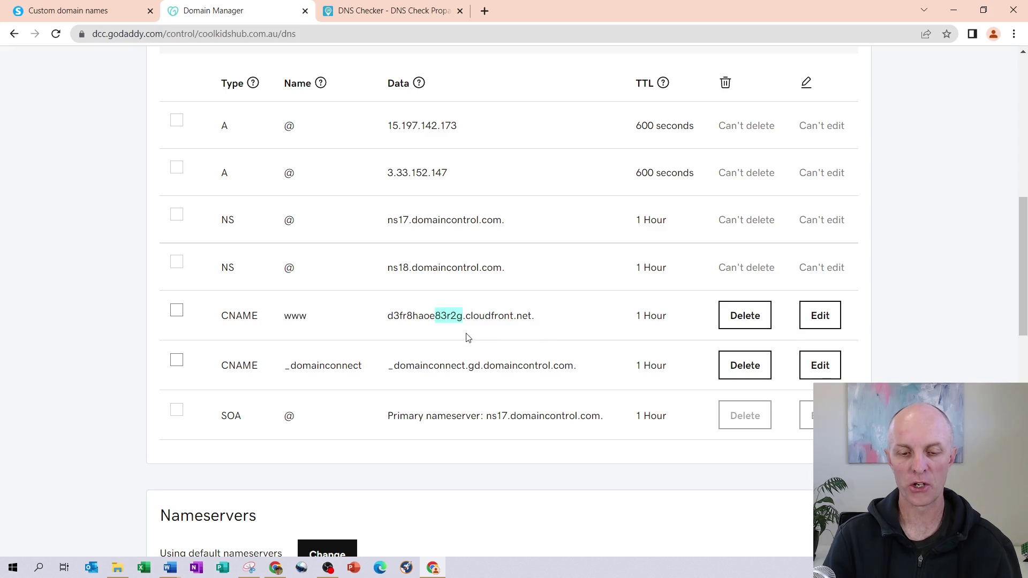
Copy the second validation record's host prefix from Systeme.io's DNS configuration, then return to GoDaddy
{"action": "left_click", "coordinate": [96, 20]}
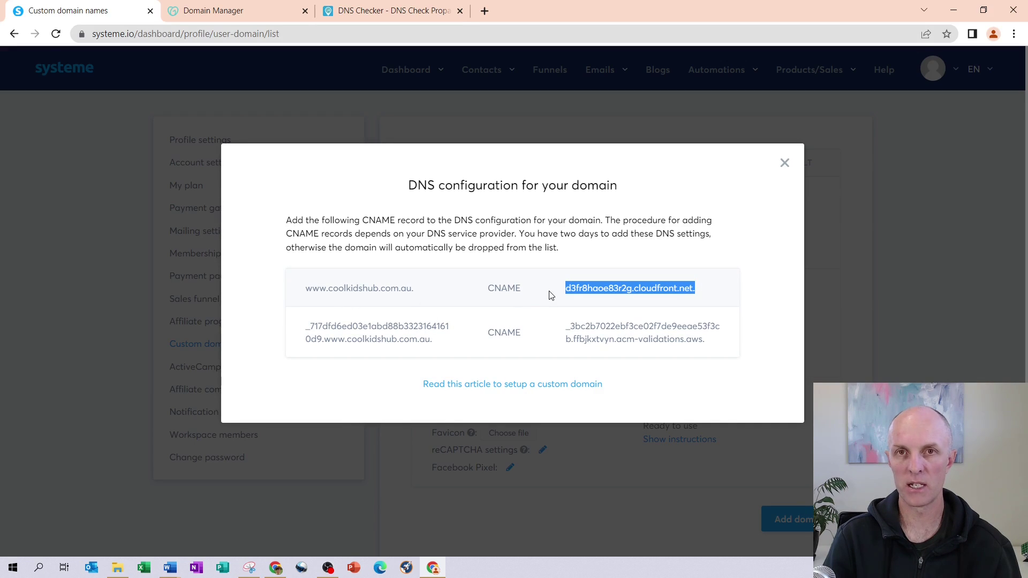
{"action": "left_click", "coordinate": [332, 320]}
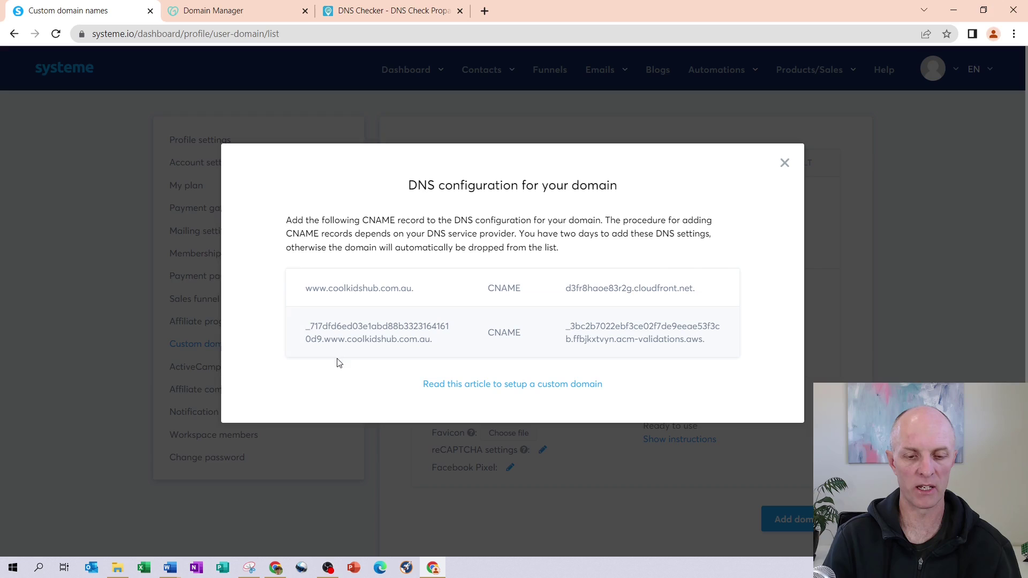
{"action": "left_click_drag", "start_coordinate": [308, 327], "coordinate": [344, 351]}
{"action": "key", "text": "ctrl+c"}
{"action": "left_click", "coordinate": [302, 326]}
{"action": "scroll", "coordinate": [302, 326], "scroll_direction": "down", "scroll_amount": 2}
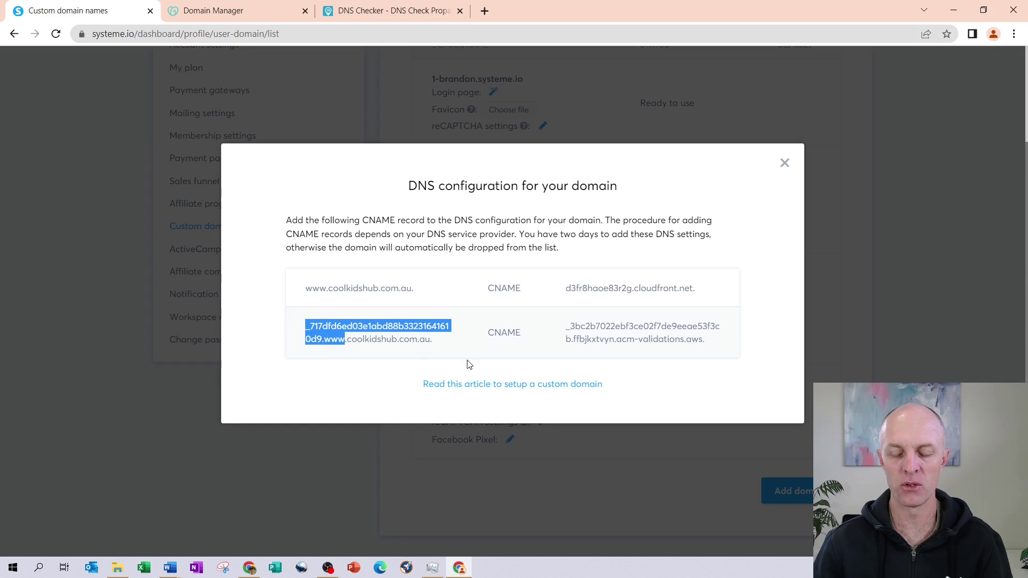
{"action": "left_click", "coordinate": [205, 15]}
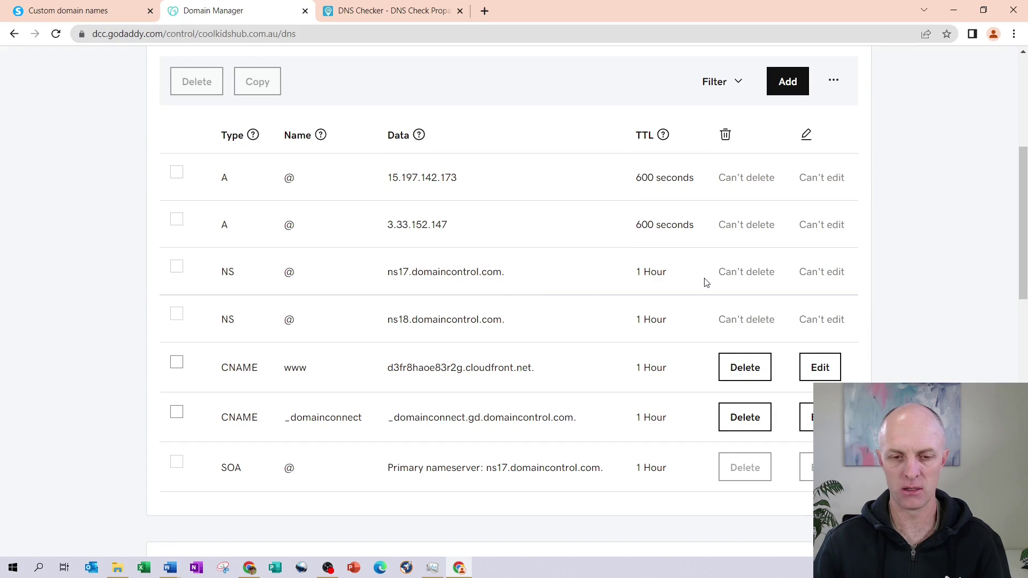
Start a new CNAME record in GoDaddy with the copied validation host as its name
{"action": "scroll", "coordinate": [706, 282], "scroll_direction": "up", "scroll_amount": 4}
{"action": "left_click", "coordinate": [790, 277]}
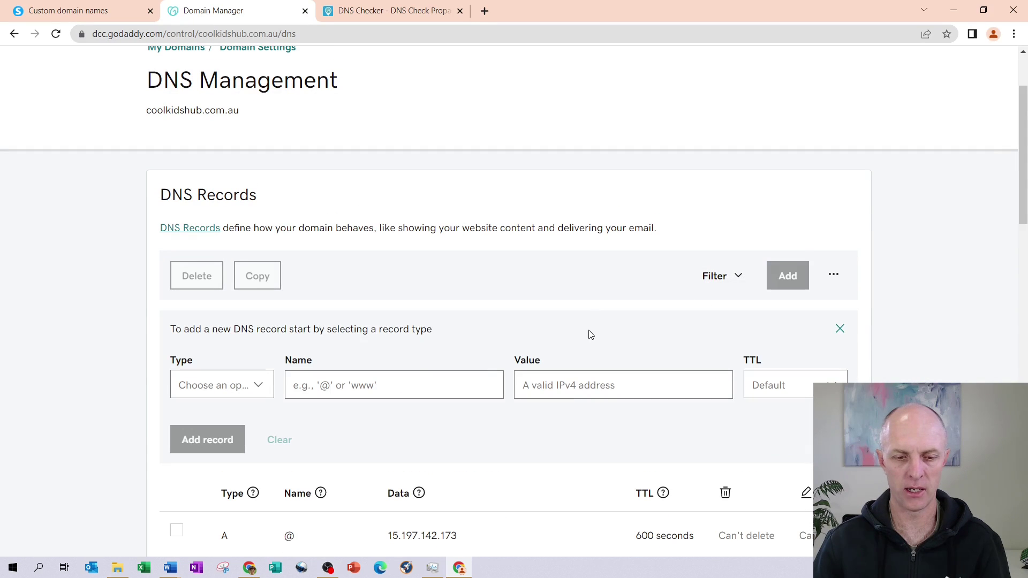
{"action": "left_click", "coordinate": [253, 387]}
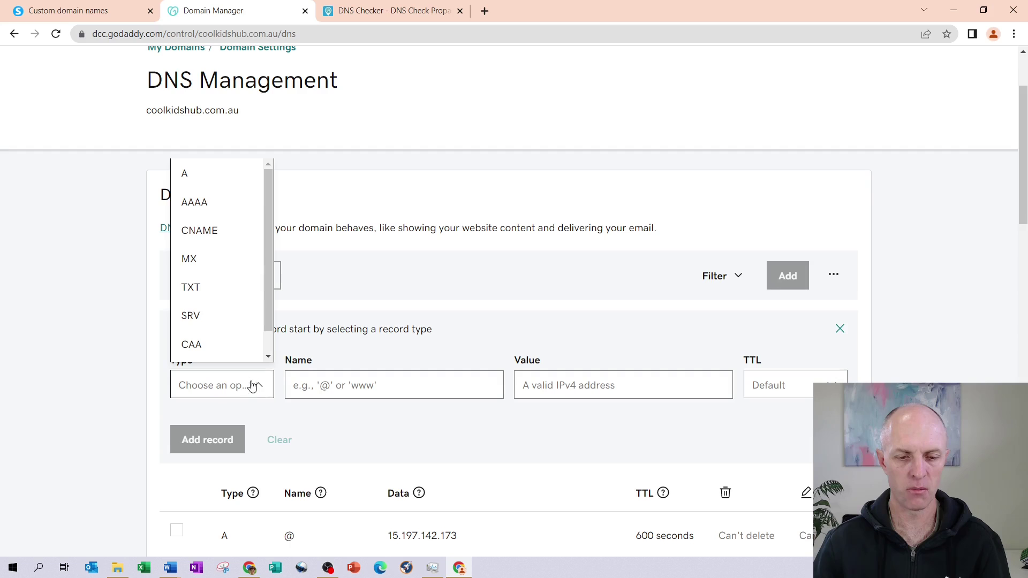
{"action": "left_click", "coordinate": [224, 230]}
{"action": "left_click", "coordinate": [365, 383]}
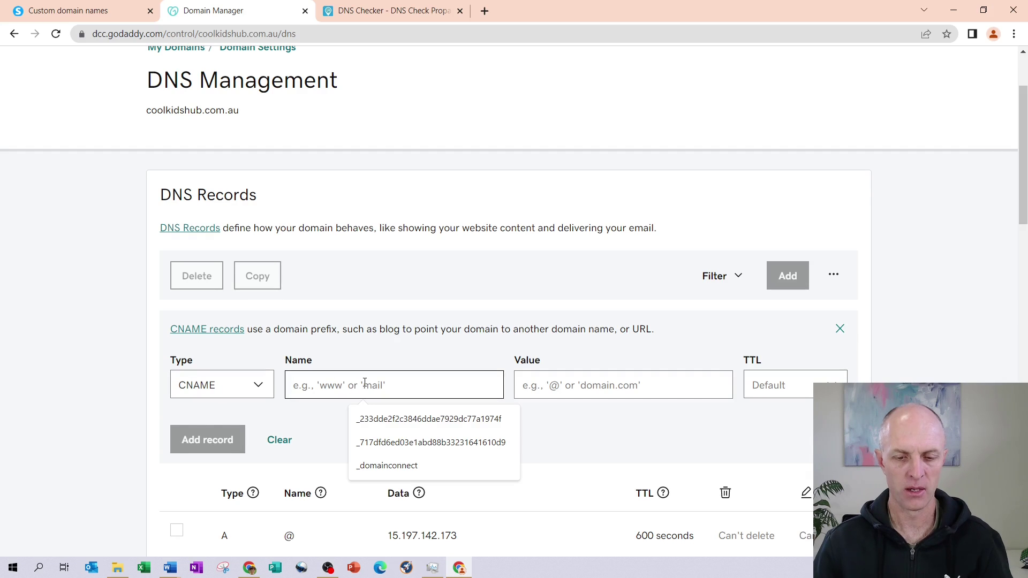
{"action": "key", "text": "ctrl+v"}
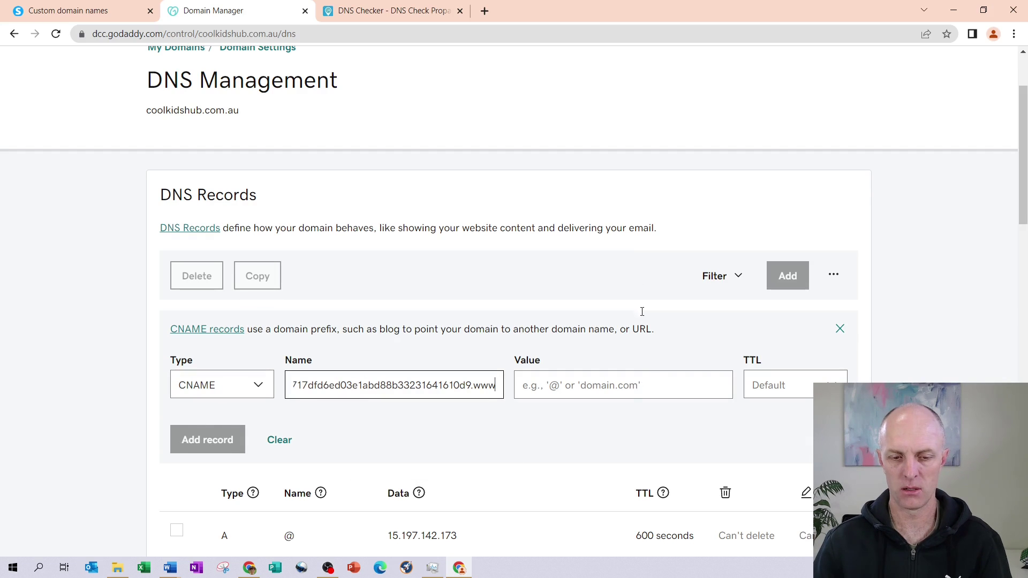
Set the value to Systeme.io's acm-validations.aws. target, TTL 1 Hour, and add the record
{"action": "left_click", "coordinate": [68, 16]}
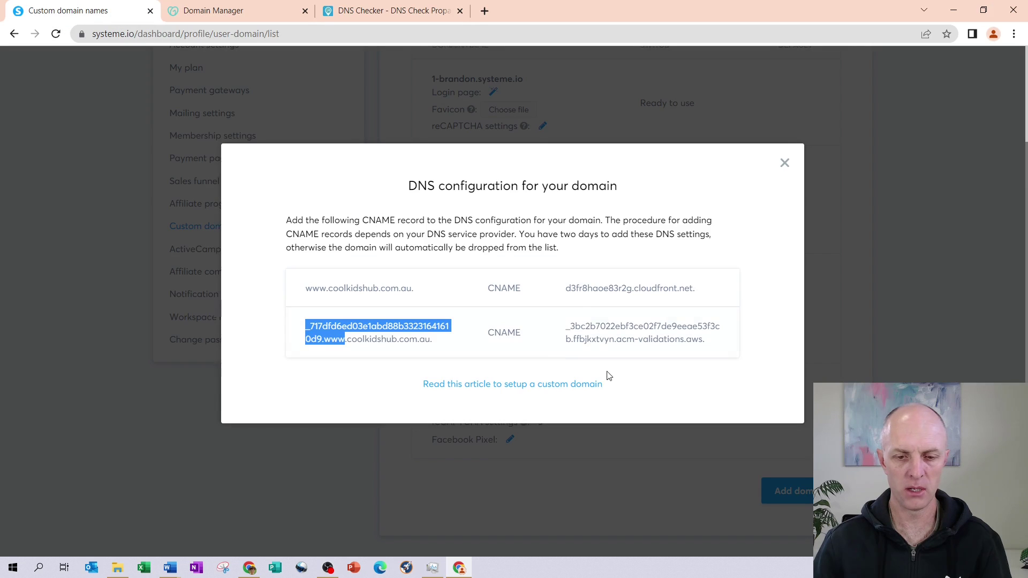
{"action": "left_click", "coordinate": [579, 328]}
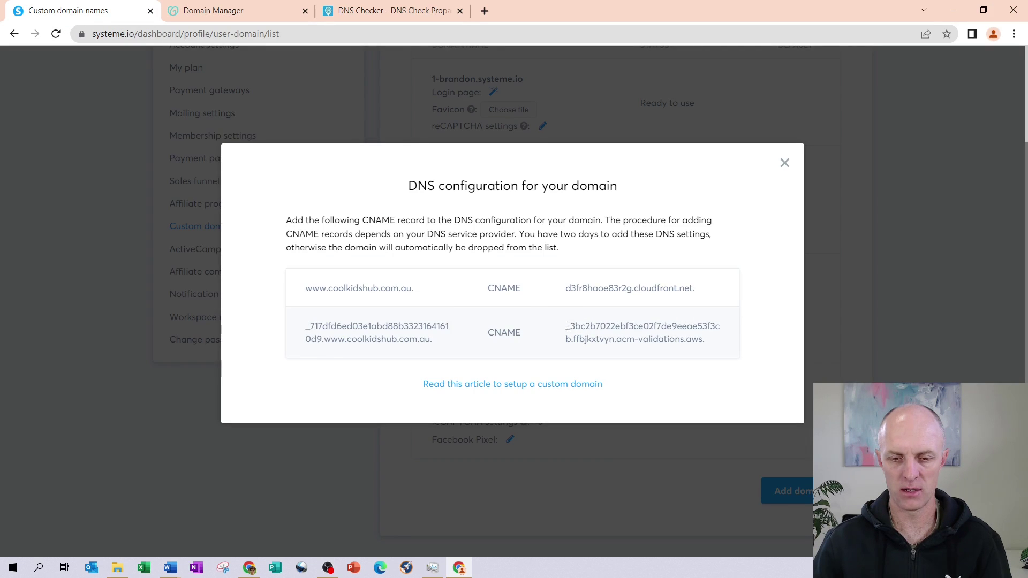
{"action": "left_click_drag", "start_coordinate": [568, 327], "coordinate": [721, 354]}
{"action": "key", "text": "ctrl+c"}
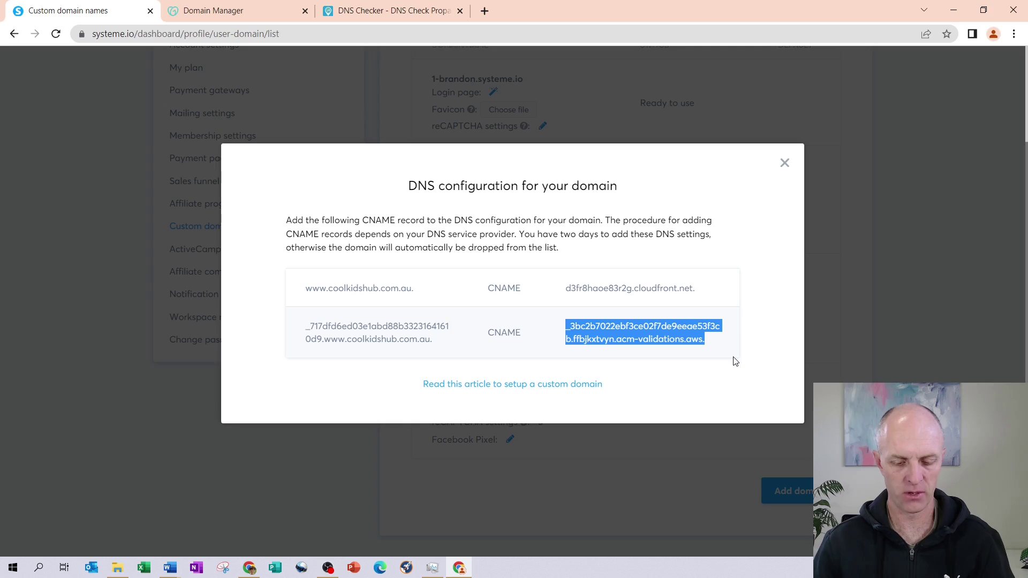
{"action": "left_click", "coordinate": [232, 16]}
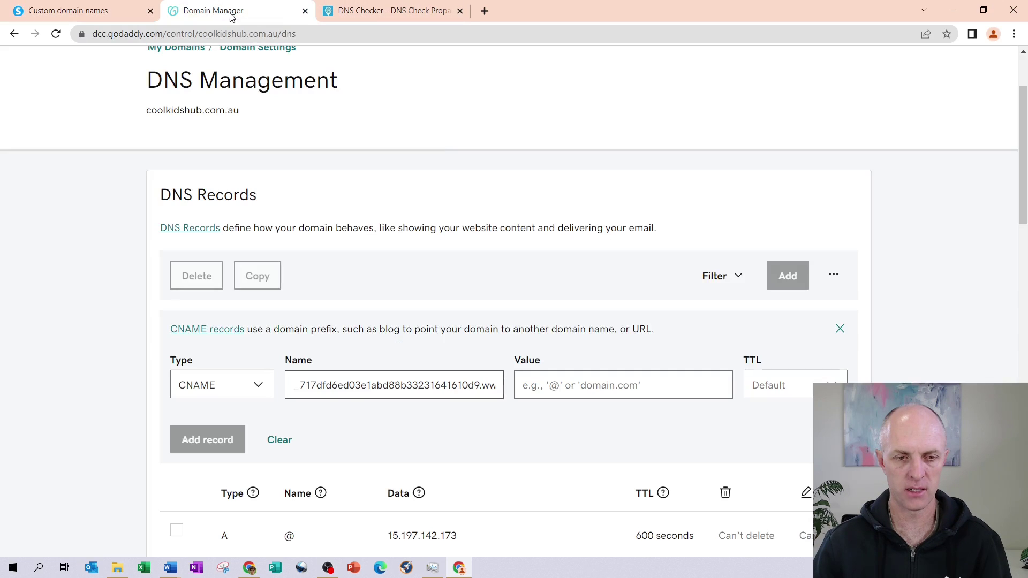
{"action": "left_click", "coordinate": [589, 386]}
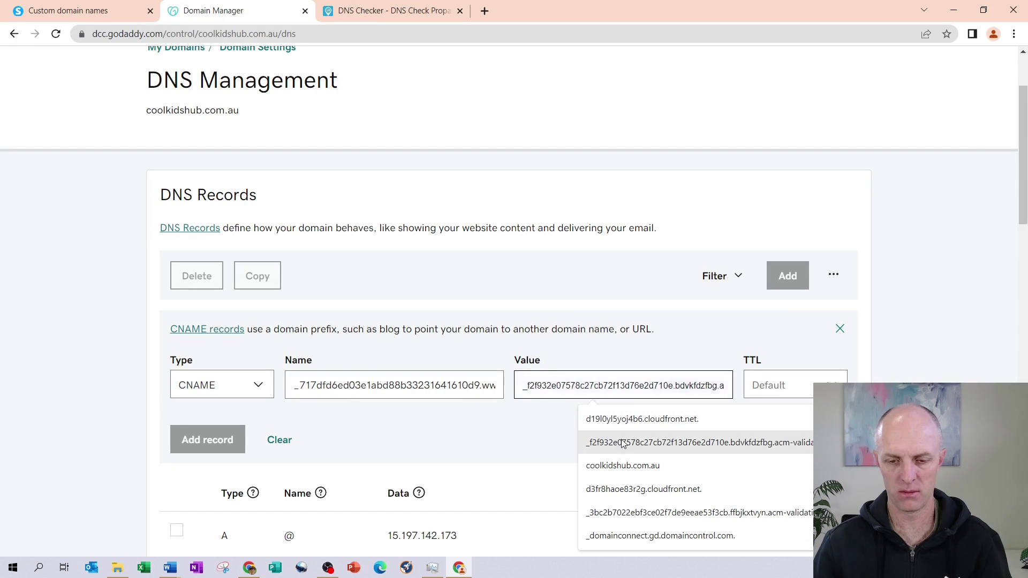
{"action": "key", "text": "ctrl+v"}
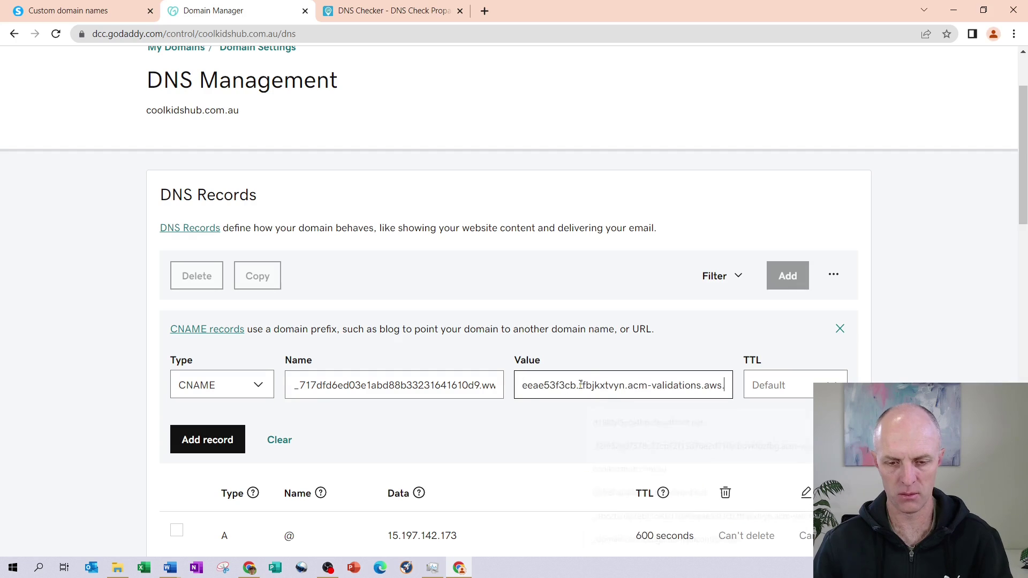
{"action": "left_click", "coordinate": [779, 388]}
{"action": "left_click", "coordinate": [774, 444]}
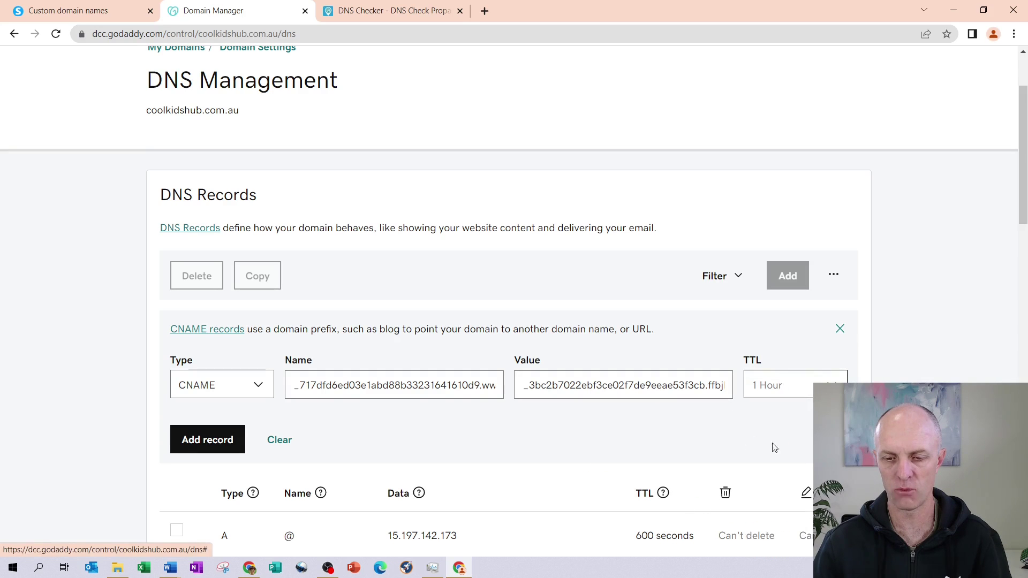
{"action": "left_click", "coordinate": [206, 440]}
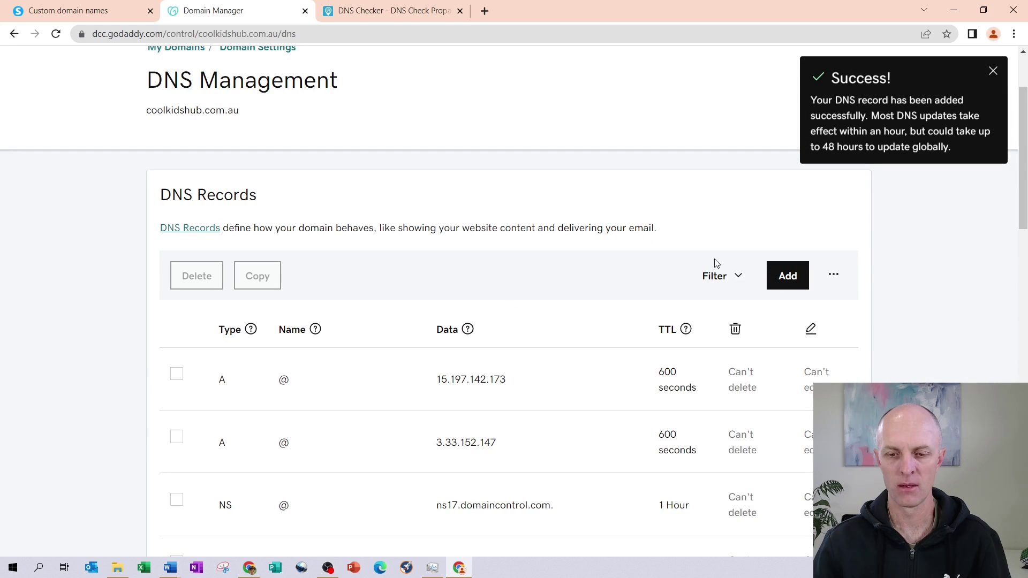
Scroll past the saved CNAME records and nameservers to the domain's Forwarding section
{"action": "scroll", "coordinate": [519, 336], "scroll_direction": "down", "scroll_amount": 7}
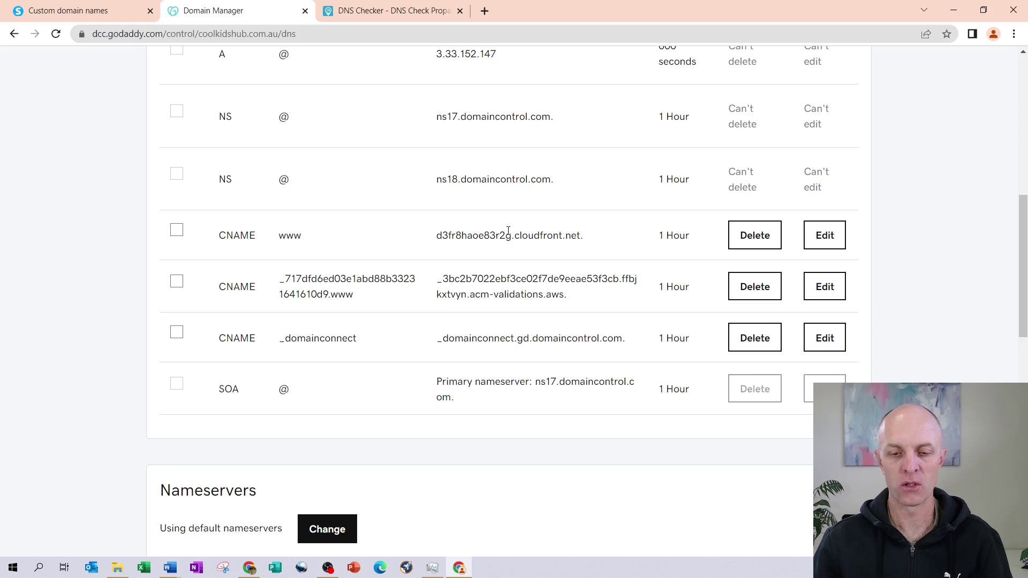
{"action": "scroll", "coordinate": [508, 230], "scroll_direction": "down", "scroll_amount": 8}
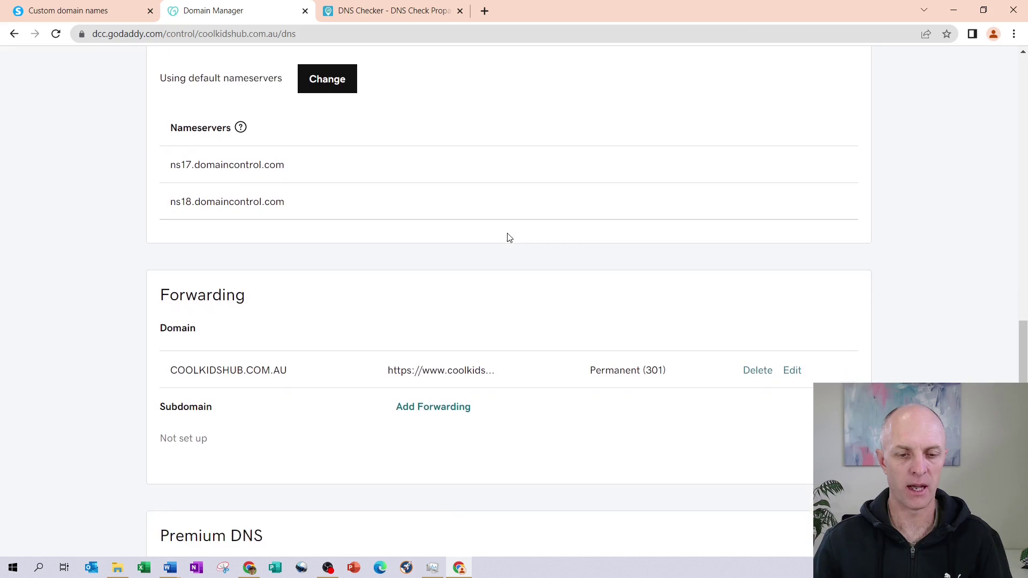
{"action": "scroll", "coordinate": [510, 237], "scroll_direction": "down", "scroll_amount": 1}
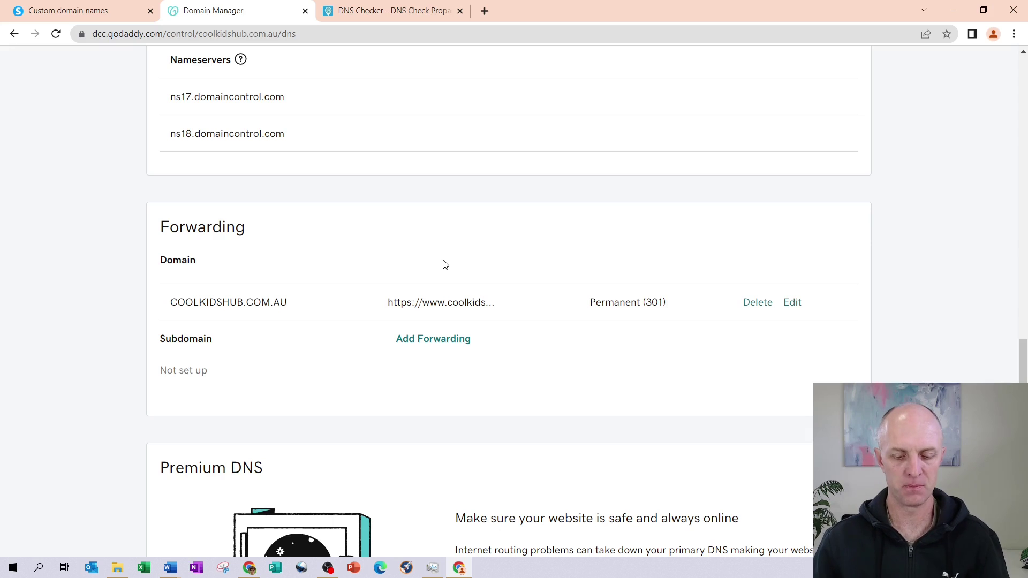
{"action": "scroll", "coordinate": [456, 332], "scroll_direction": "up", "scroll_amount": 1}
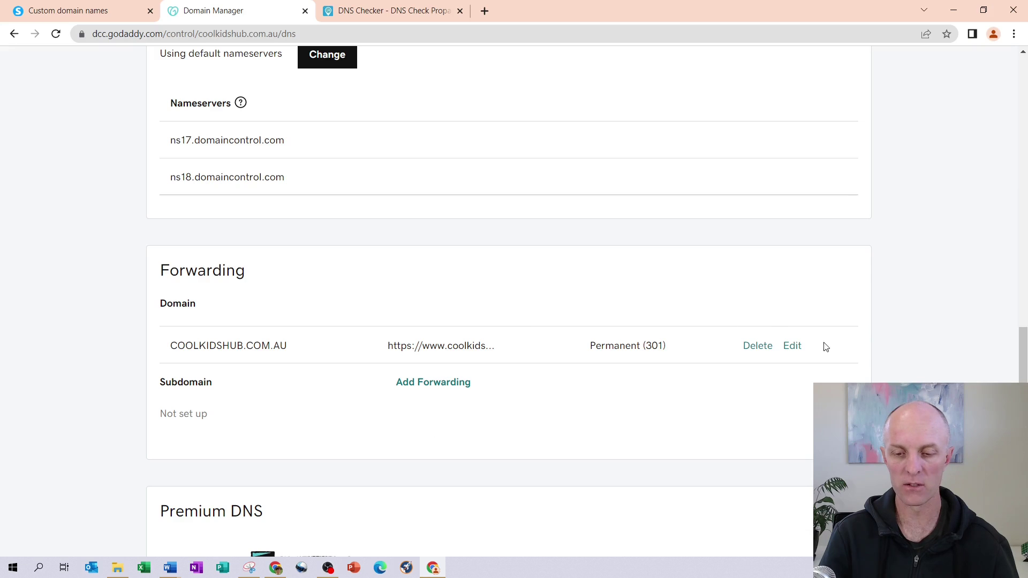
{"action": "left_click", "coordinate": [793, 347]}
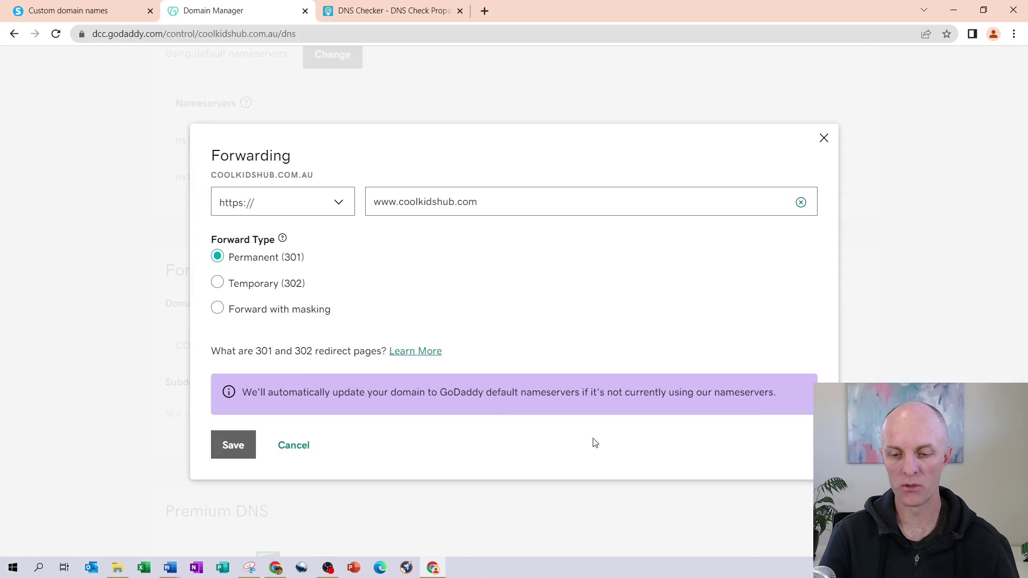
{"action": "left_click", "coordinate": [255, 200]}
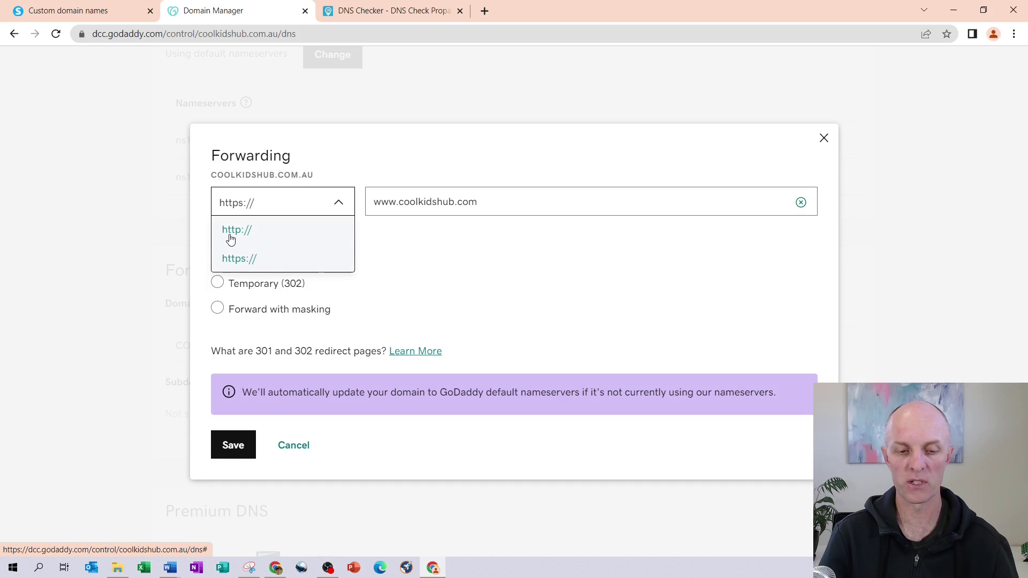
{"action": "left_click", "coordinate": [252, 262]}
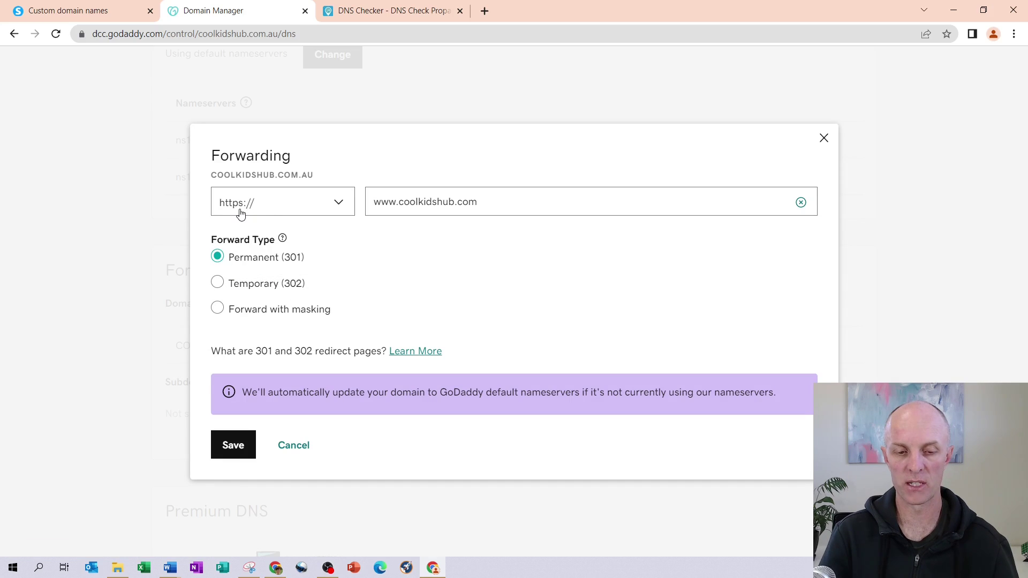
{"action": "left_click", "coordinate": [493, 197]}
{"action": "type", "text": "."}
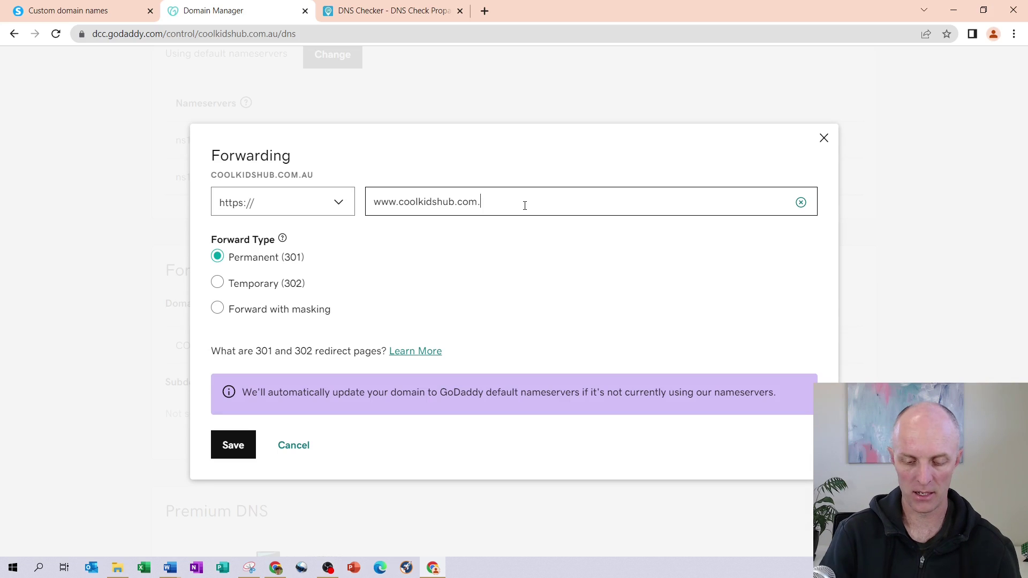
{"action": "type", "text": "au"}
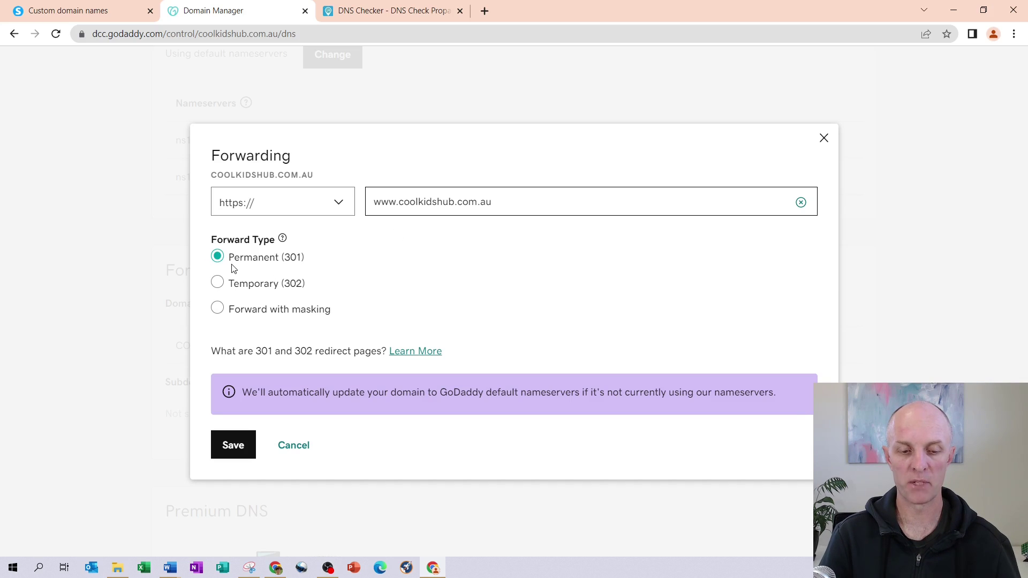
{"action": "left_click", "coordinate": [233, 445]}
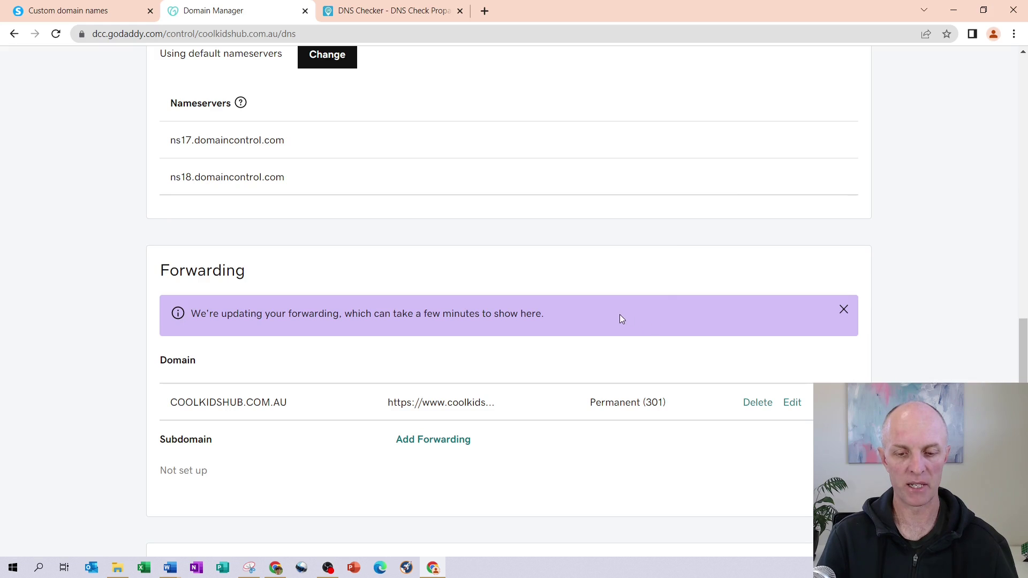
{"action": "left_click", "coordinate": [390, 9]}
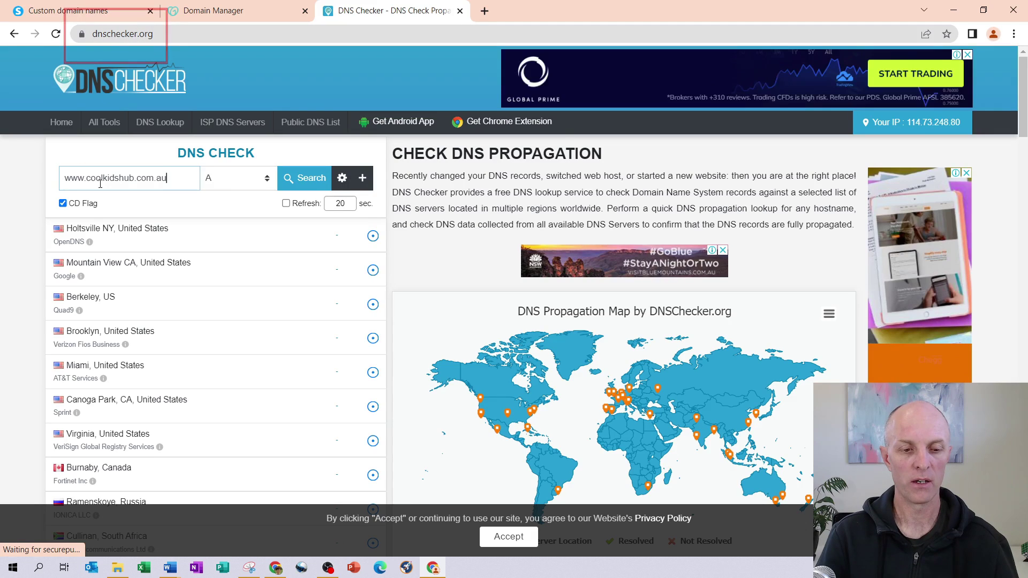
{"action": "left_click_drag", "start_coordinate": [174, 179], "coordinate": [48, 187]}
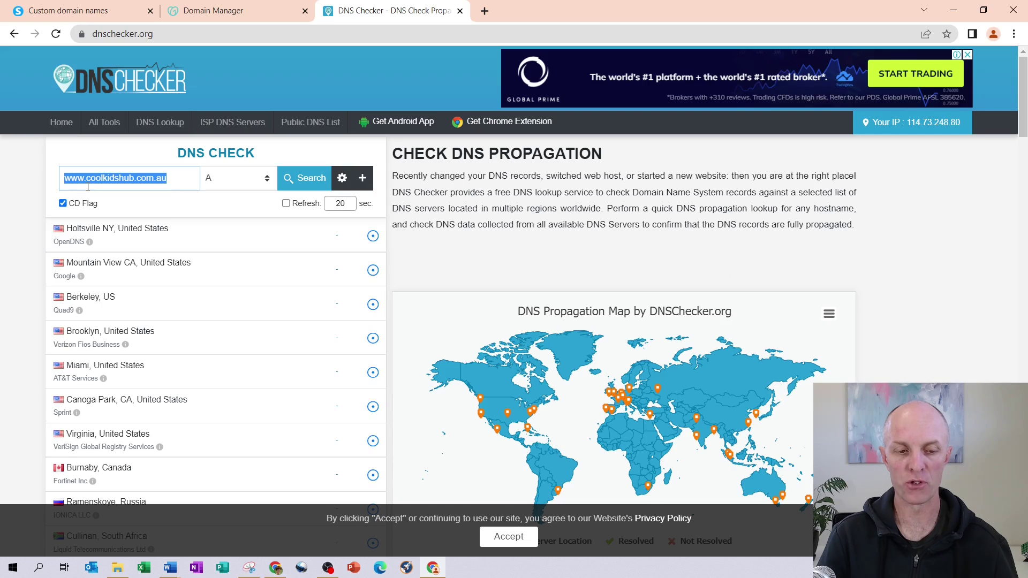
{"action": "left_click", "coordinate": [224, 183]}
{"action": "left_click", "coordinate": [230, 223]}
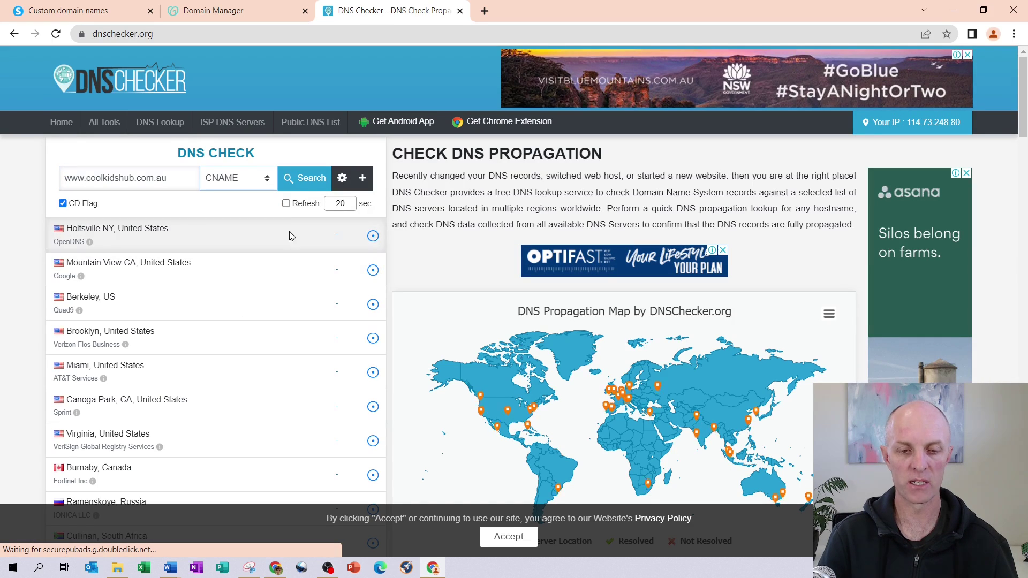
{"action": "left_click", "coordinate": [304, 178]}
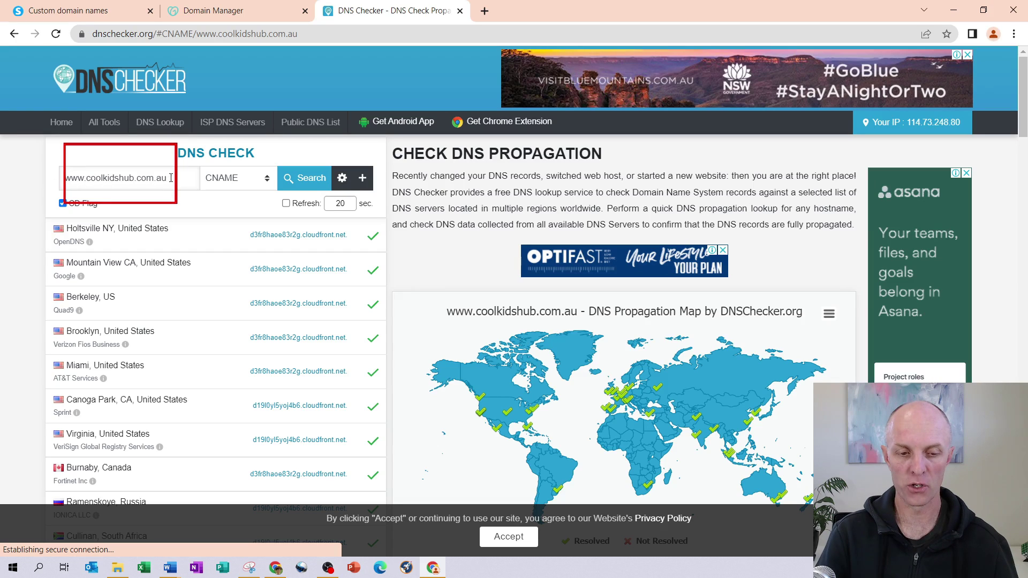
{"action": "triple_click", "coordinate": [81, 179]}
{"action": "left_click_drag", "start_coordinate": [86, 178], "coordinate": [92, 177]}
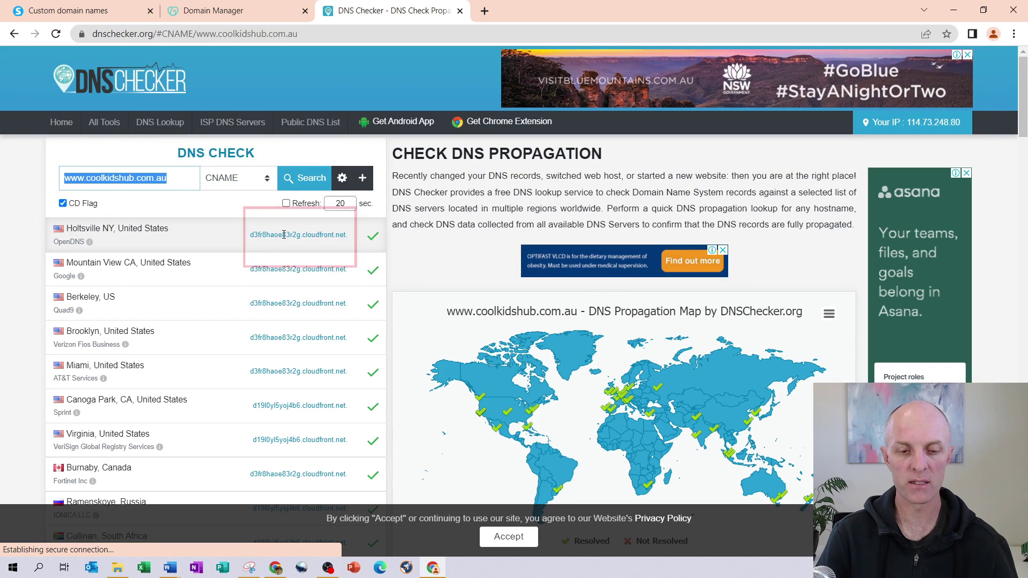
{"action": "left_click", "coordinate": [315, 235]}
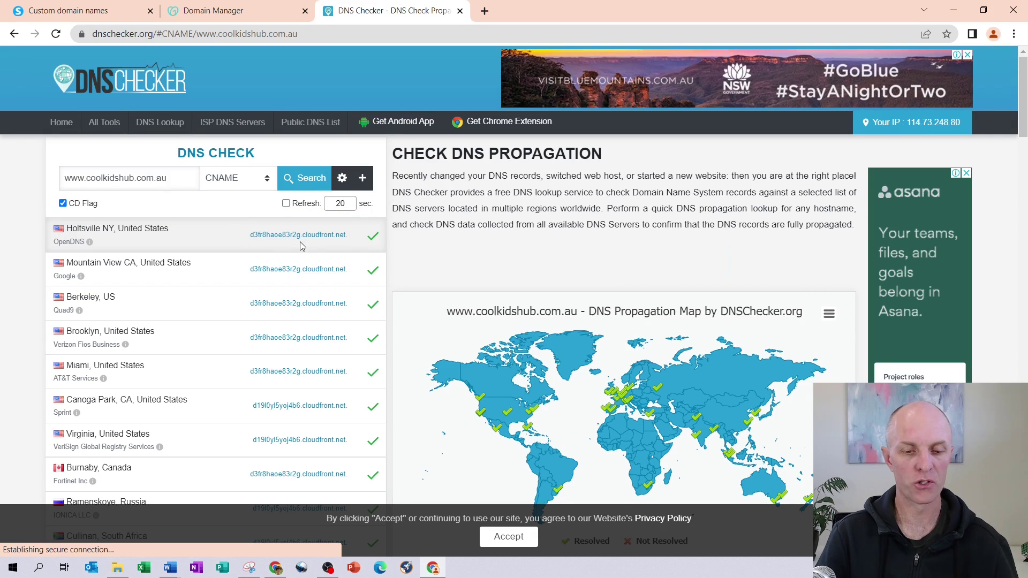
{"action": "left_click", "coordinate": [90, 14]}
{"action": "left_click", "coordinate": [611, 285]}
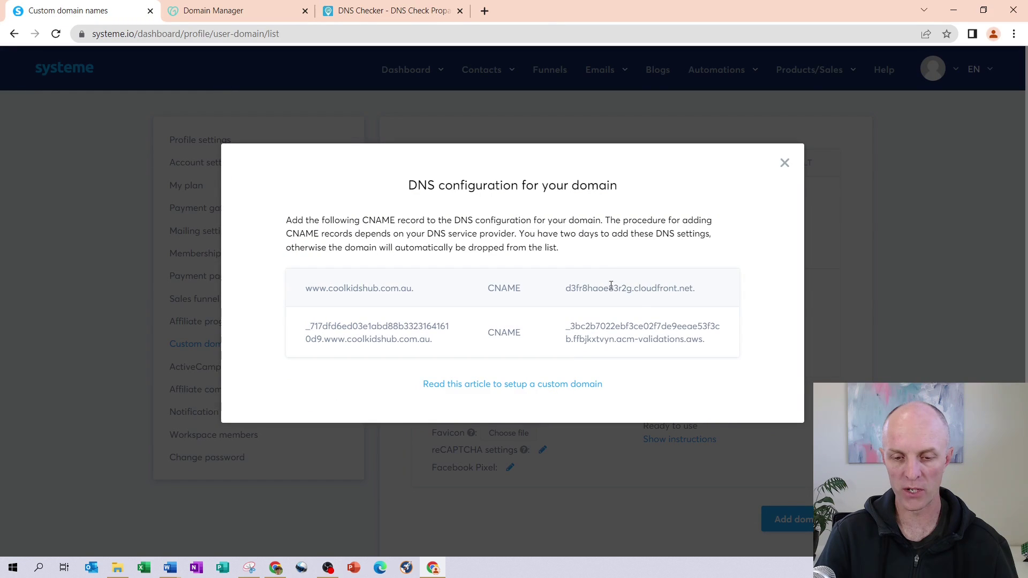
{"action": "left_click_drag", "start_coordinate": [611, 286], "coordinate": [632, 287]}
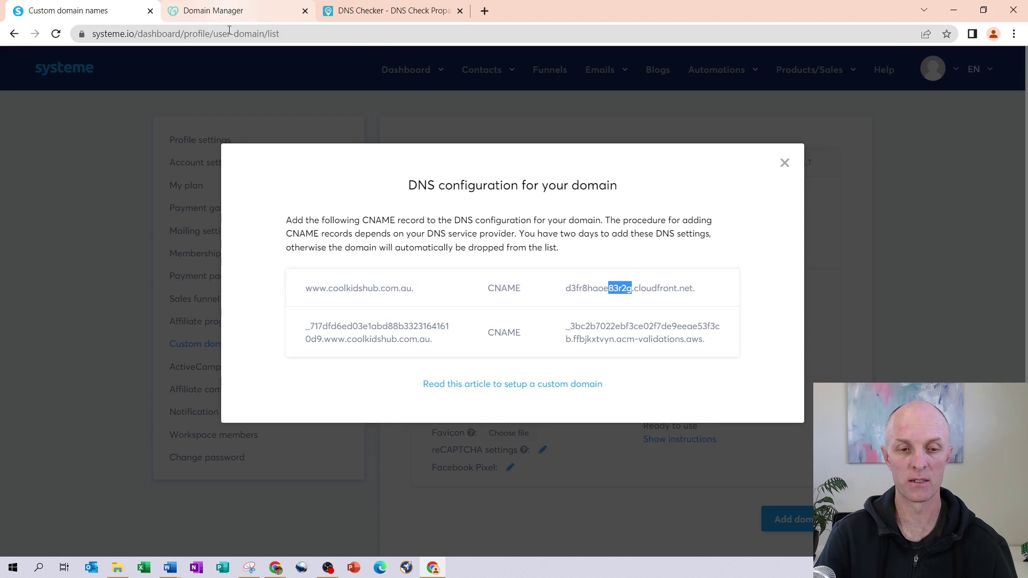
{"action": "left_click", "coordinate": [342, 11]}
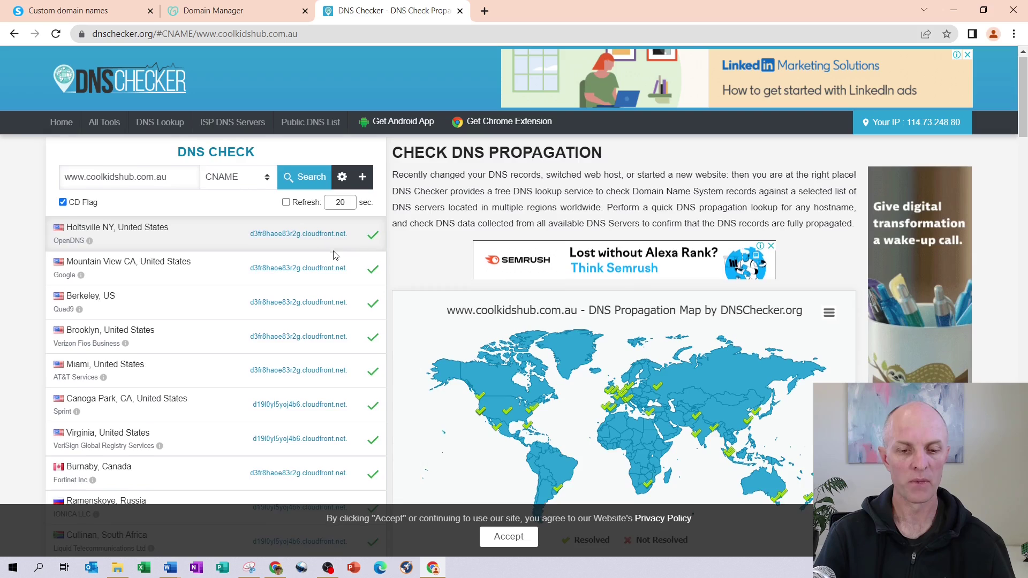
{"action": "scroll", "coordinate": [335, 256], "scroll_direction": "down", "scroll_amount": 3}
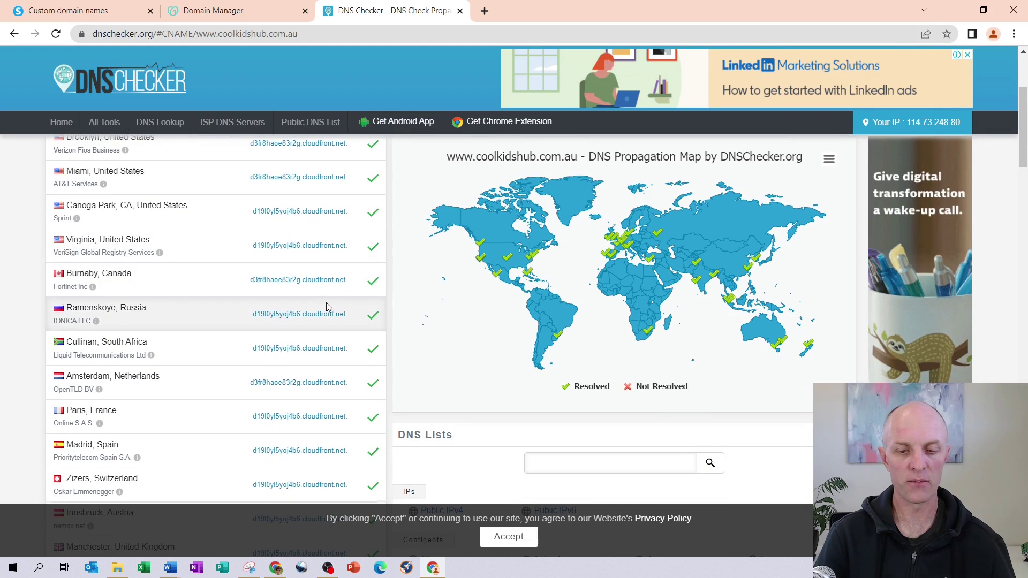
{"action": "scroll", "coordinate": [329, 306], "scroll_direction": "down", "scroll_amount": 10}
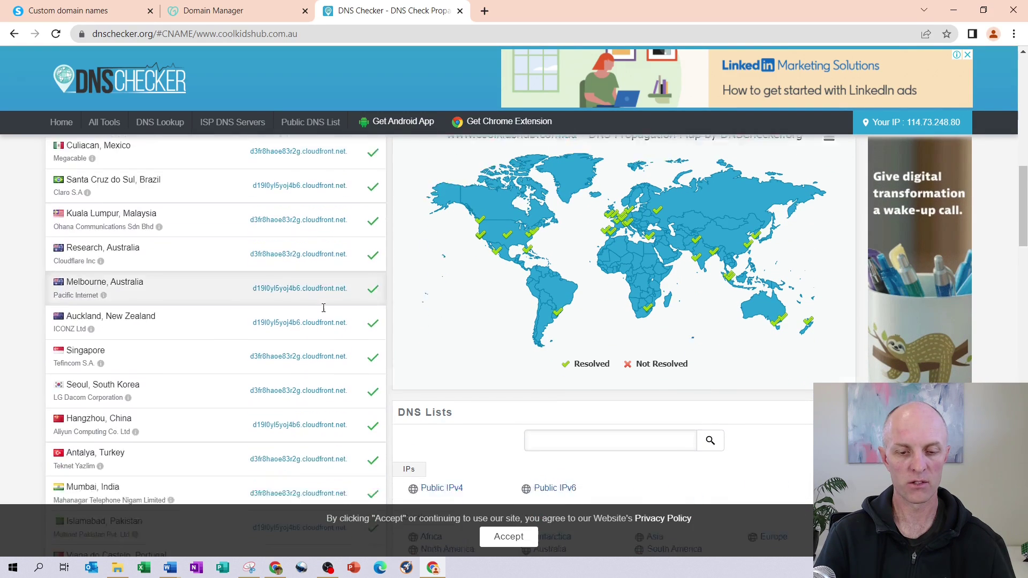
{"action": "scroll", "coordinate": [325, 306], "scroll_direction": "down", "scroll_amount": 5}
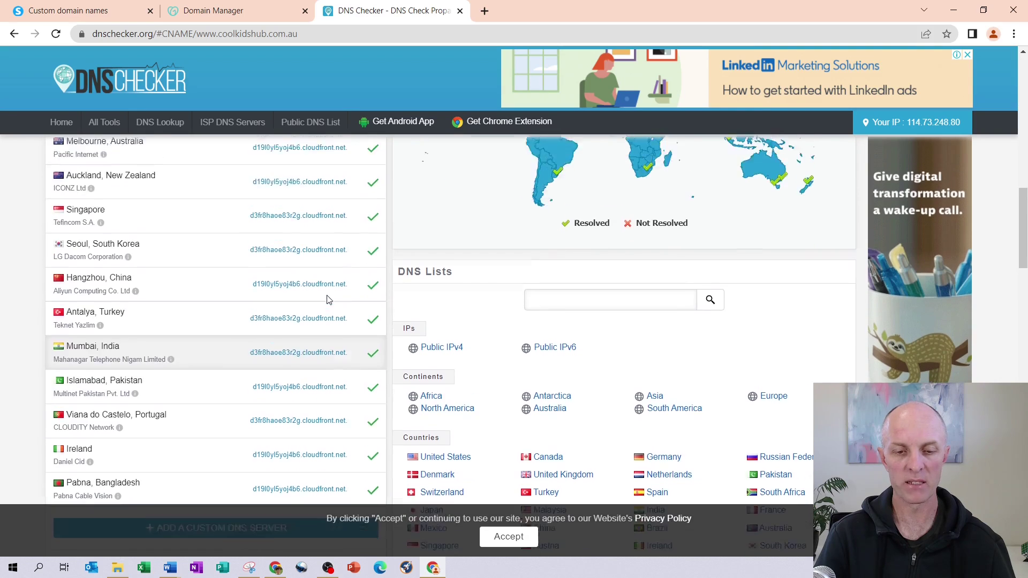
{"action": "scroll", "coordinate": [329, 299], "scroll_direction": "up", "scroll_amount": 8}
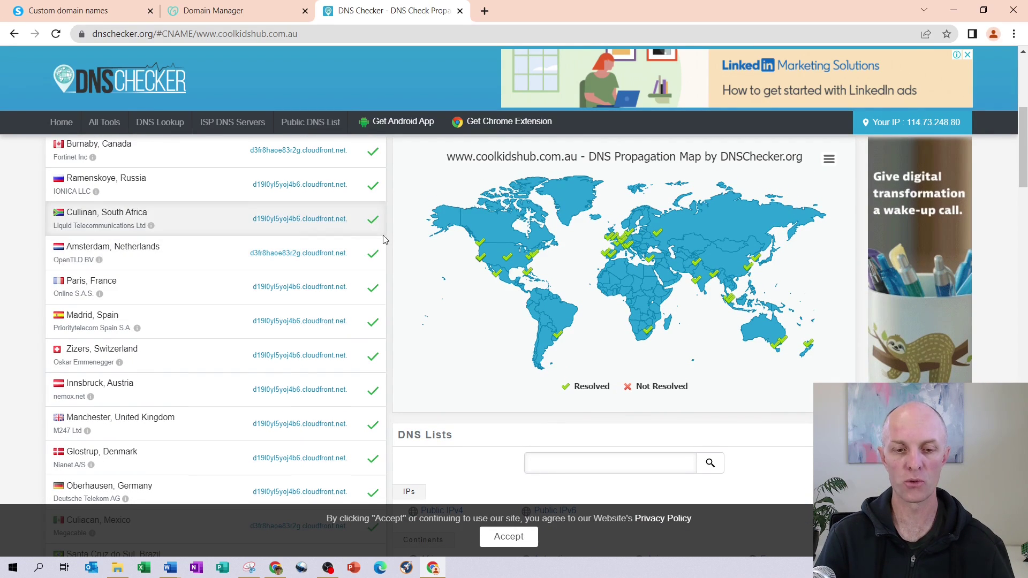
{"action": "scroll", "coordinate": [309, 264], "scroll_direction": "up", "scroll_amount": 5}
{"action": "scroll", "coordinate": [322, 261], "scroll_direction": "up", "scroll_amount": 2}
{"action": "scroll", "coordinate": [322, 261], "scroll_direction": "up", "scroll_amount": 1}
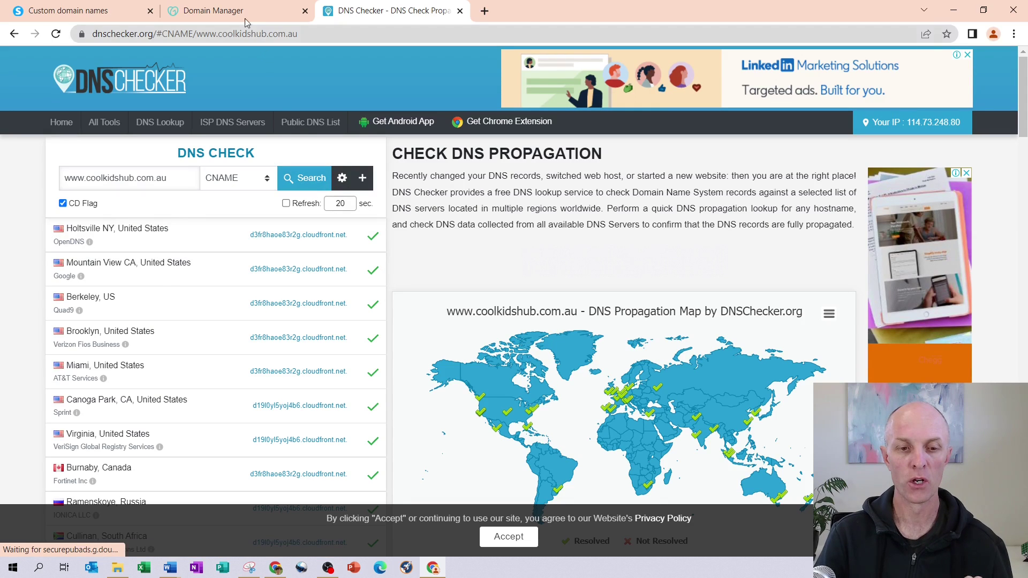
Compare GoDaddy's DNS records with the propagation results, then return to Systeme.io's DNS configuration
{"action": "left_click", "coordinate": [246, 16]}
{"action": "scroll", "coordinate": [540, 214], "scroll_direction": "up", "scroll_amount": 7}
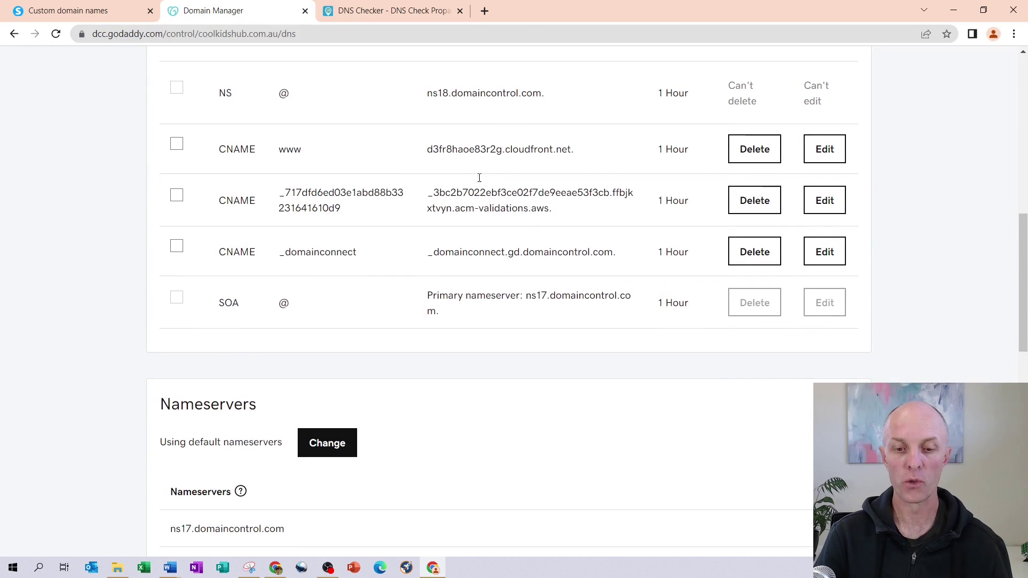
{"action": "left_click", "coordinate": [383, 13]}
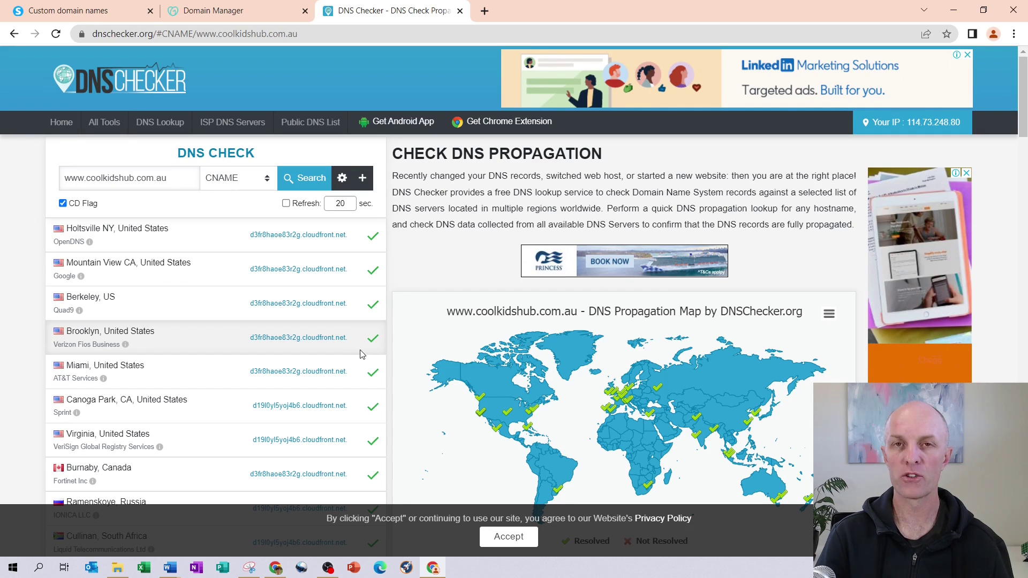
{"action": "scroll", "coordinate": [367, 327], "scroll_direction": "down", "scroll_amount": 2}
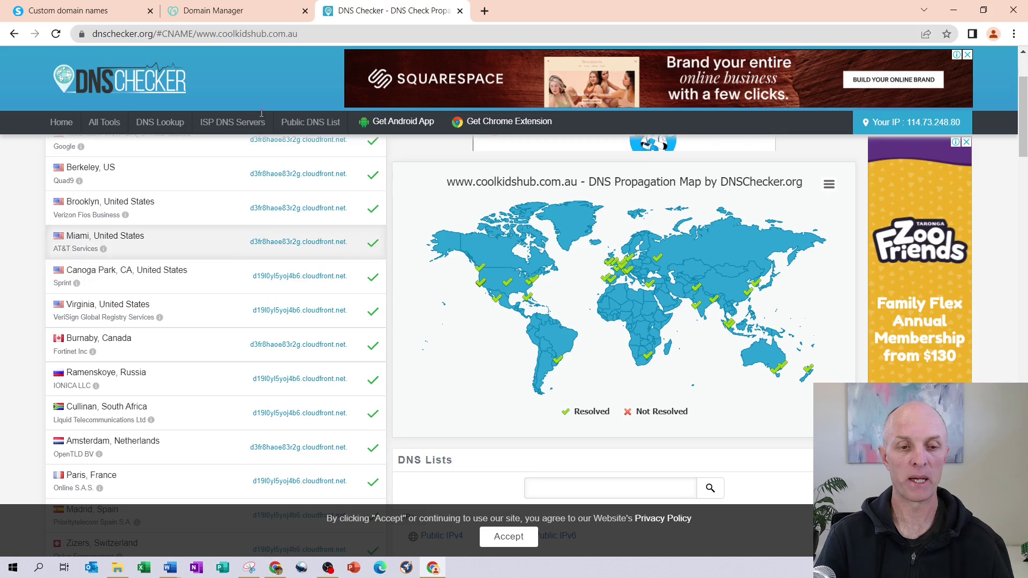
{"action": "left_click", "coordinate": [46, 14]}
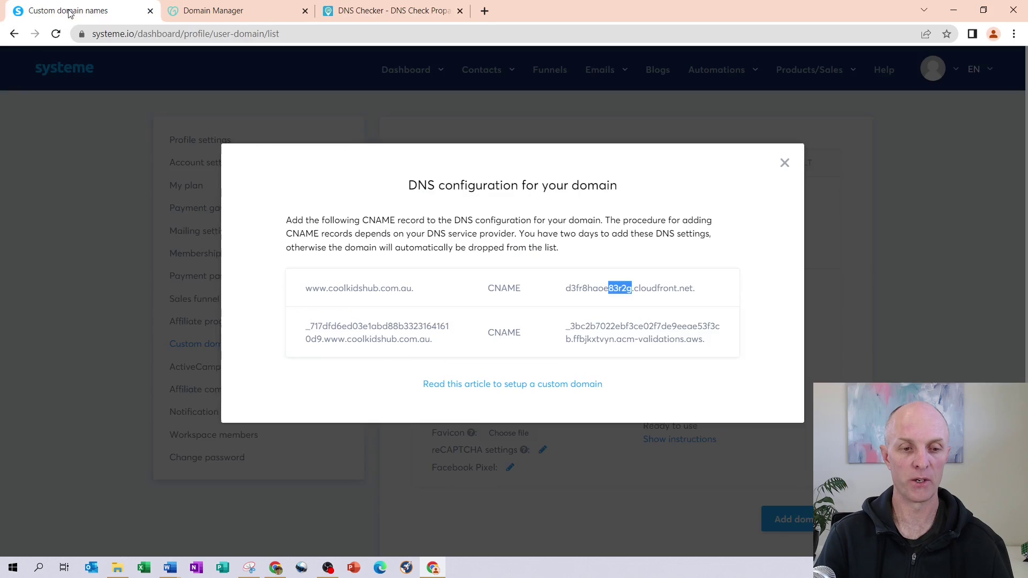
{"action": "left_click", "coordinate": [785, 162]}
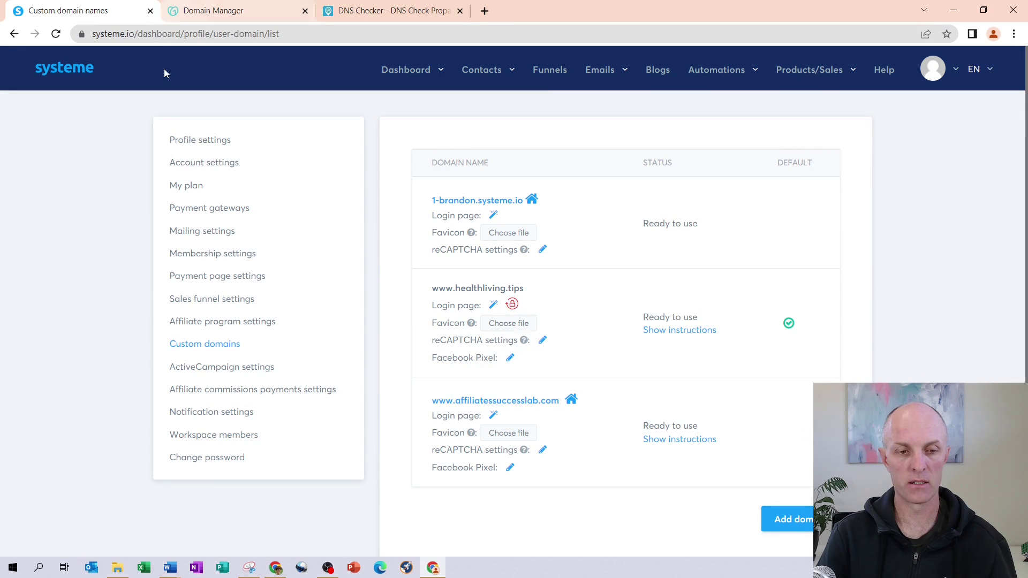
{"action": "left_click", "coordinate": [57, 35]}
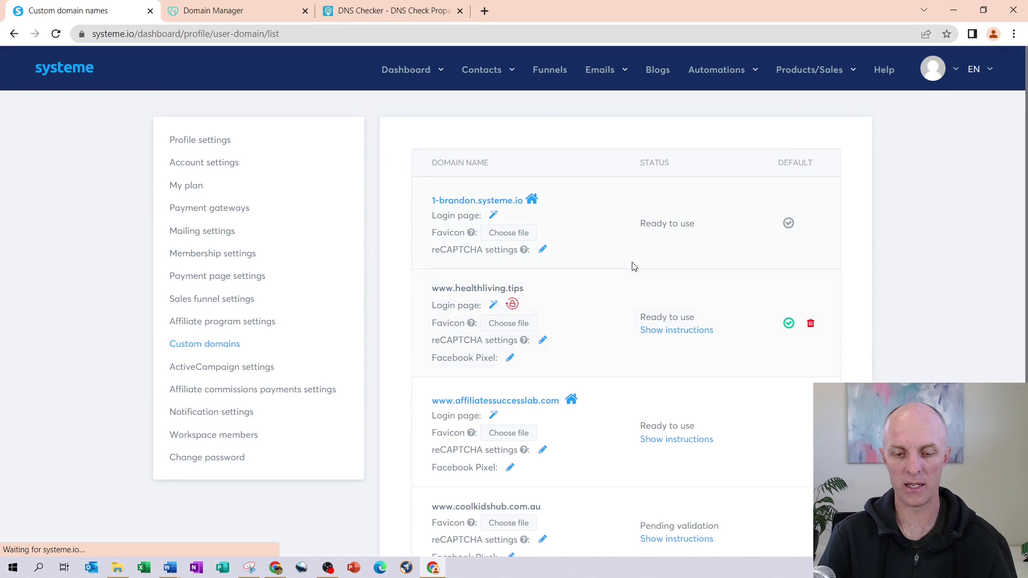
{"action": "scroll", "coordinate": [634, 266], "scroll_direction": "down", "scroll_amount": 2}
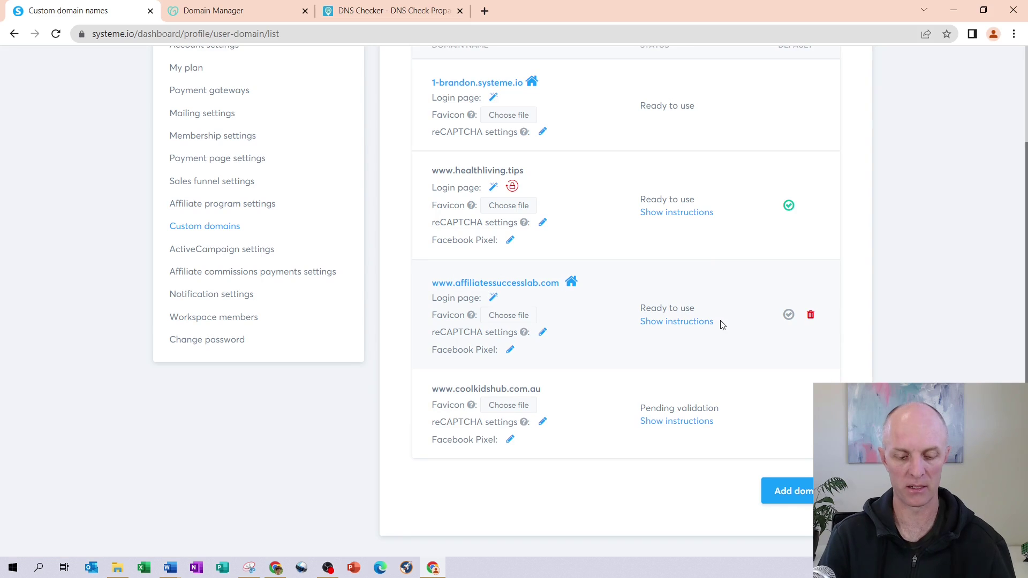
{"action": "scroll", "coordinate": [701, 292], "scroll_direction": "up", "scroll_amount": 2}
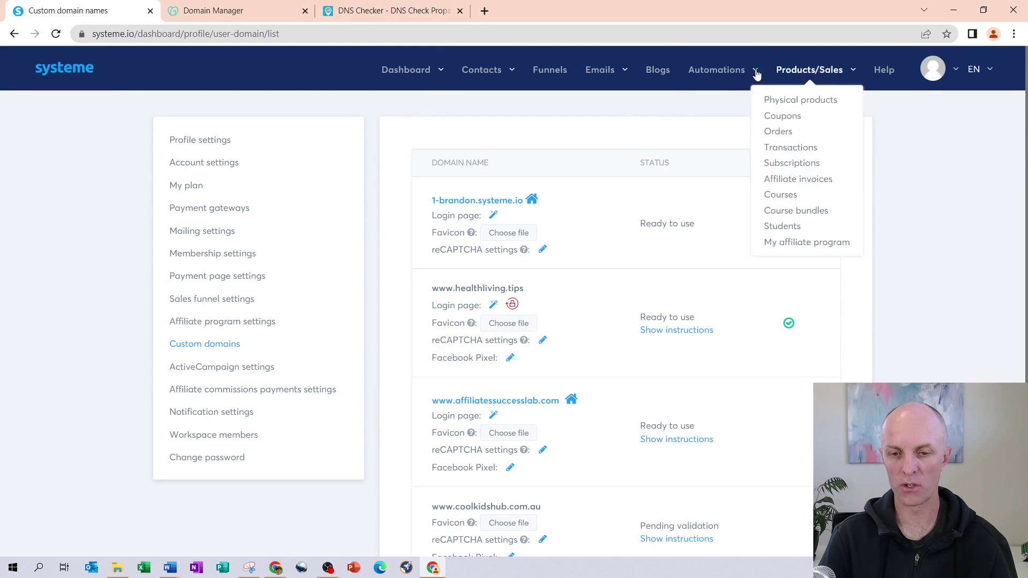
{"action": "left_click", "coordinate": [658, 70]}
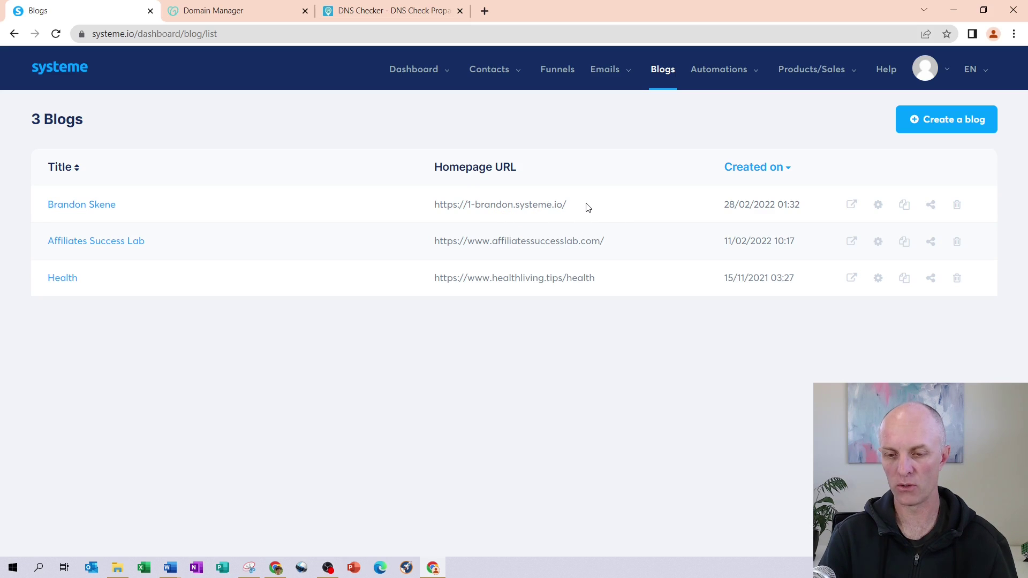
{"action": "left_click", "coordinate": [879, 207]}
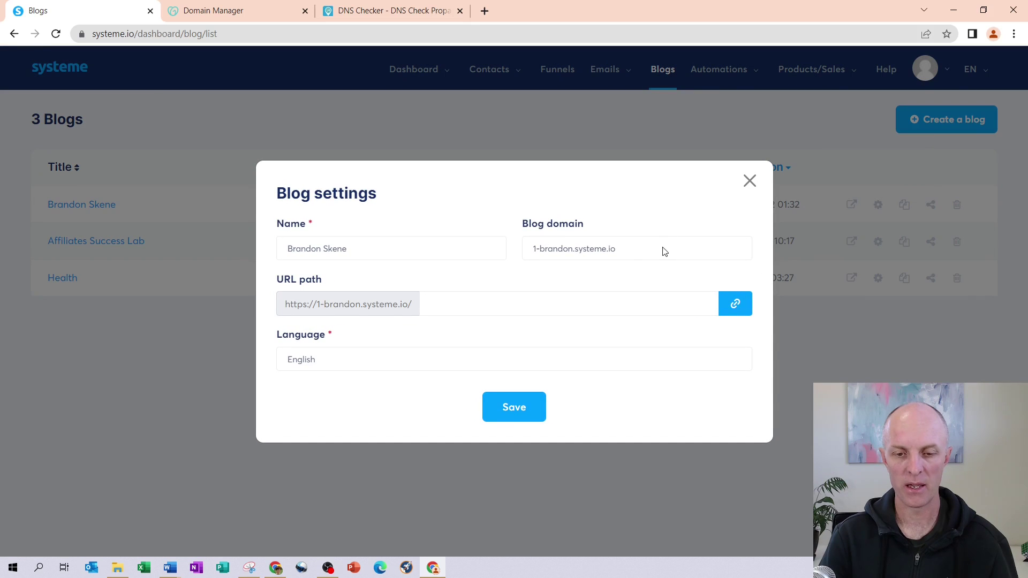
{"action": "left_click", "coordinate": [626, 252]}
{"action": "left_click", "coordinate": [605, 303]}
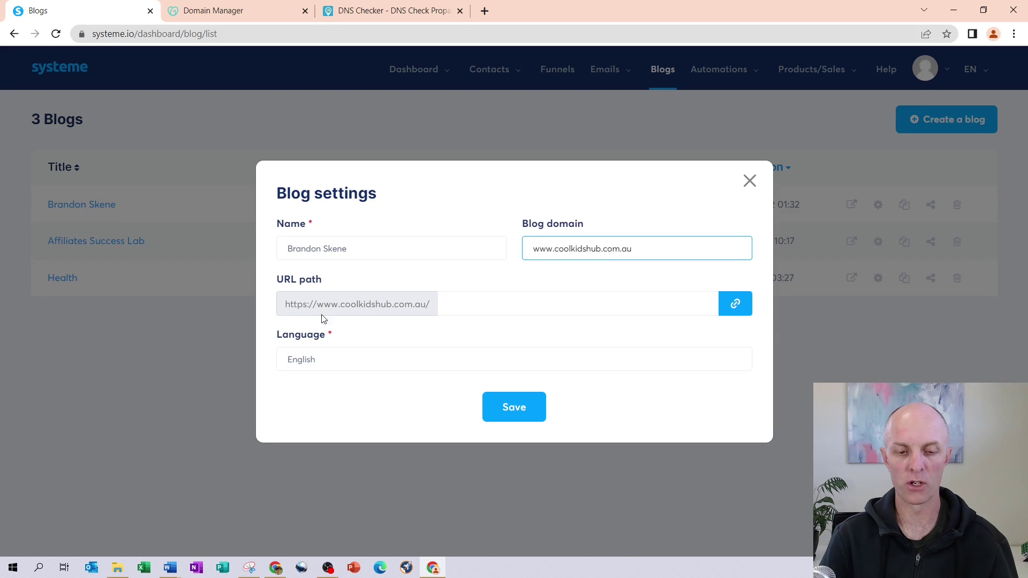
{"action": "left_click", "coordinate": [471, 306]}
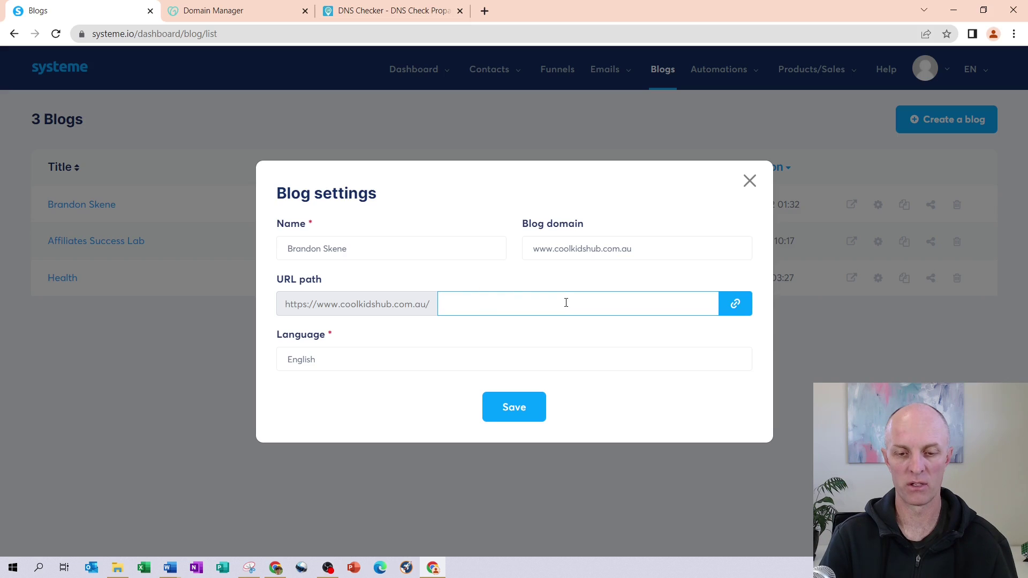
{"action": "left_click", "coordinate": [515, 410]}
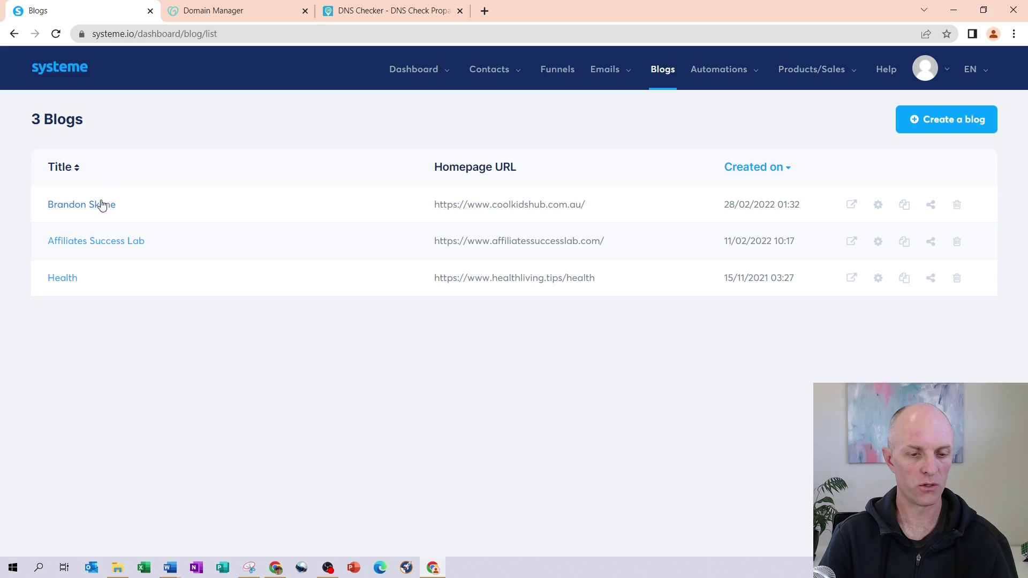
{"action": "left_click", "coordinate": [101, 206]}
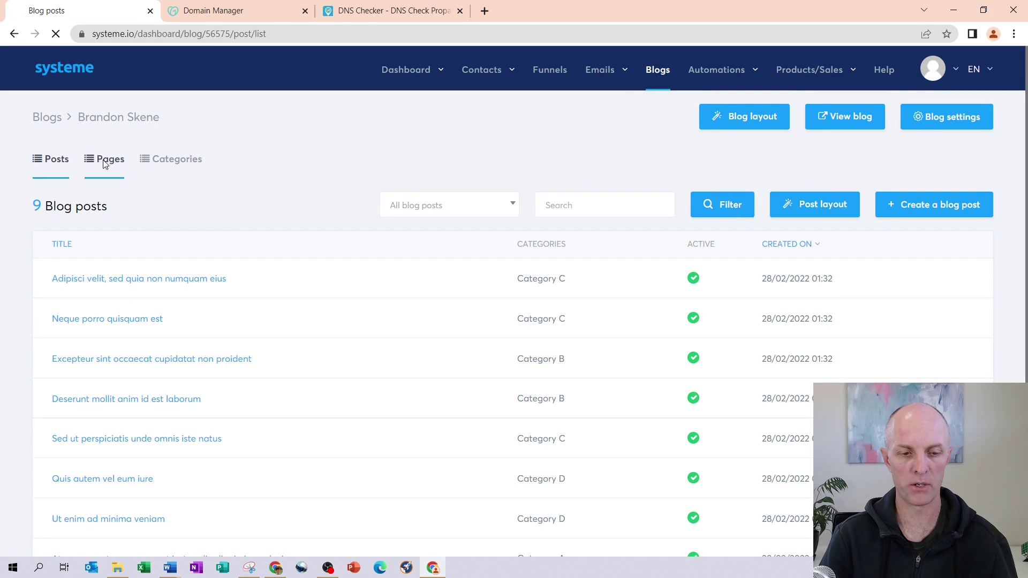
{"action": "left_click", "coordinate": [107, 160]}
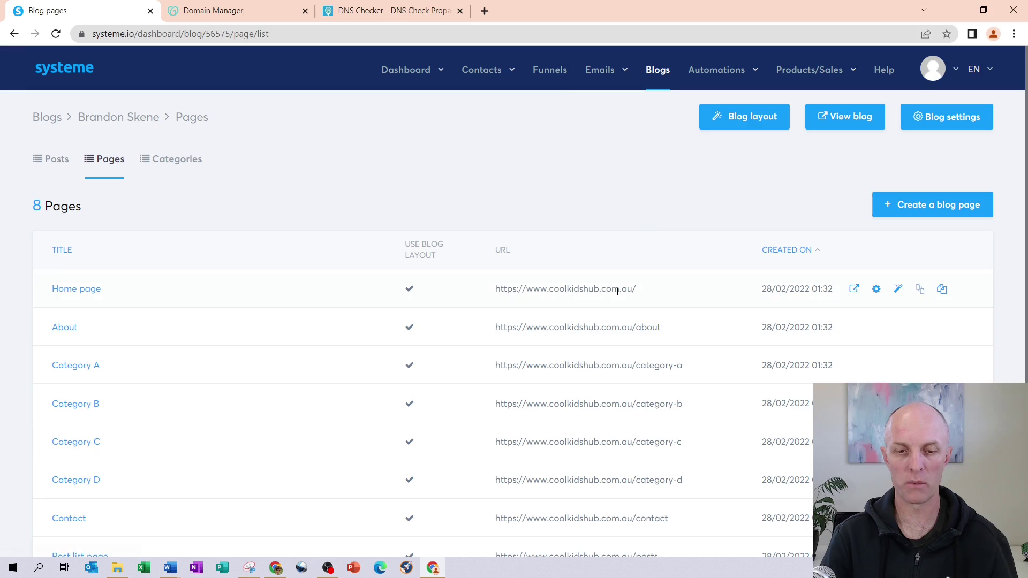
{"action": "left_click", "coordinate": [549, 74]}
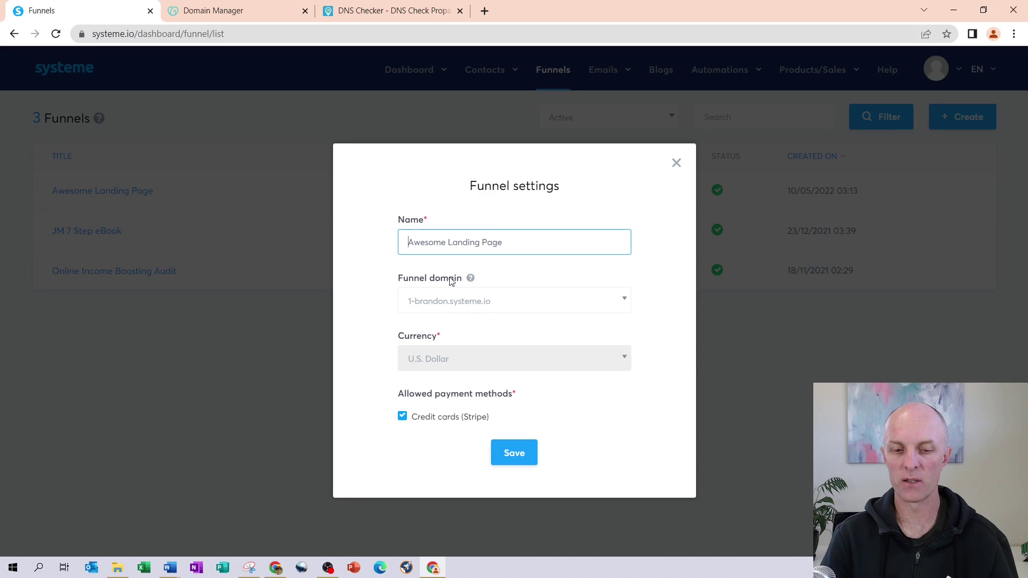
{"action": "left_click", "coordinate": [489, 301]}
{"action": "left_click", "coordinate": [469, 396]}
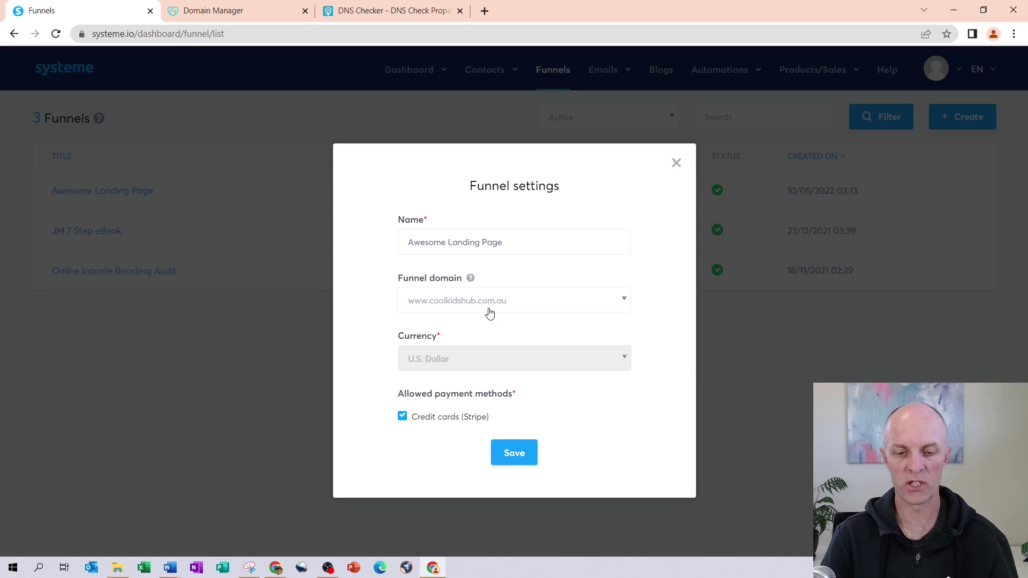
{"action": "left_click", "coordinate": [511, 453]}
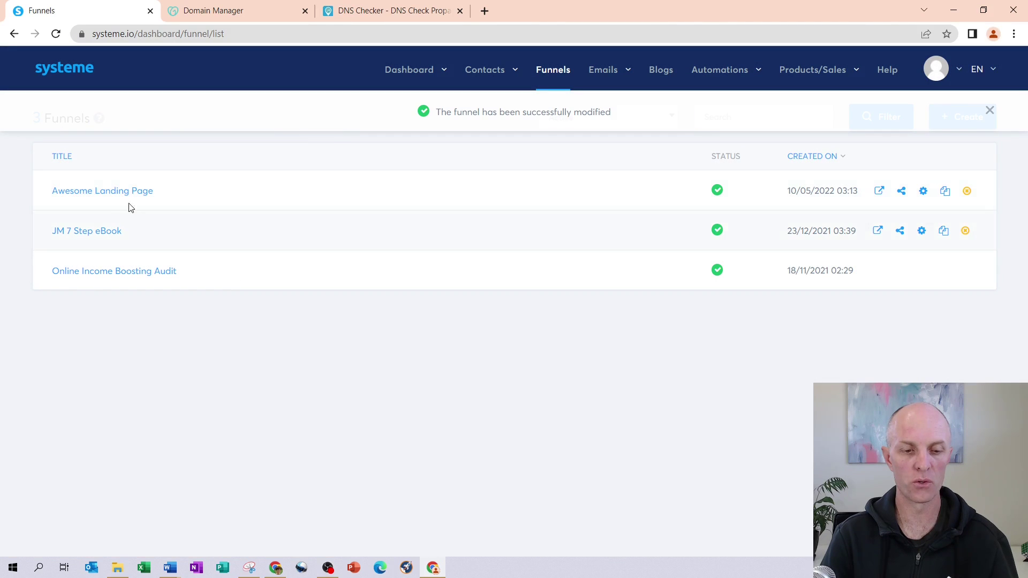
{"action": "left_click", "coordinate": [101, 198]}
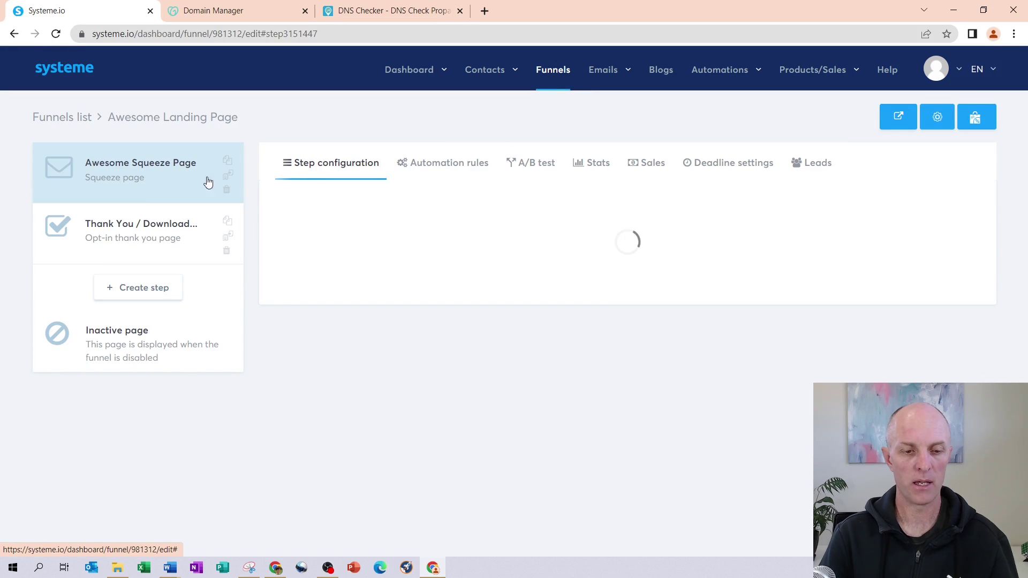
Delete the awesome-product URL path from the Awesome Squeeze Page step, leaving it empty
{"action": "left_click", "coordinate": [140, 180]}
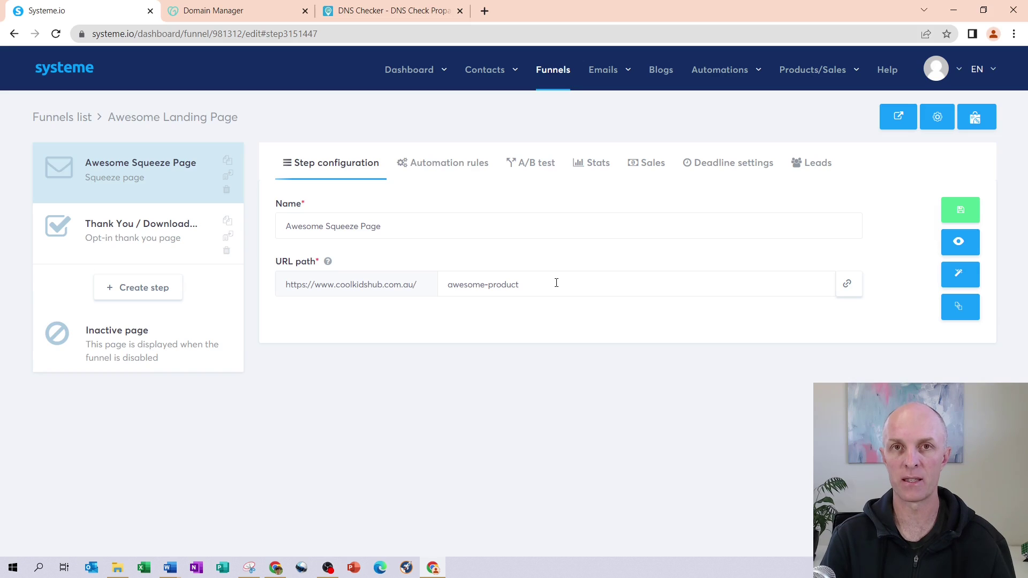
{"action": "left_click_drag", "start_coordinate": [557, 283], "coordinate": [430, 292]}
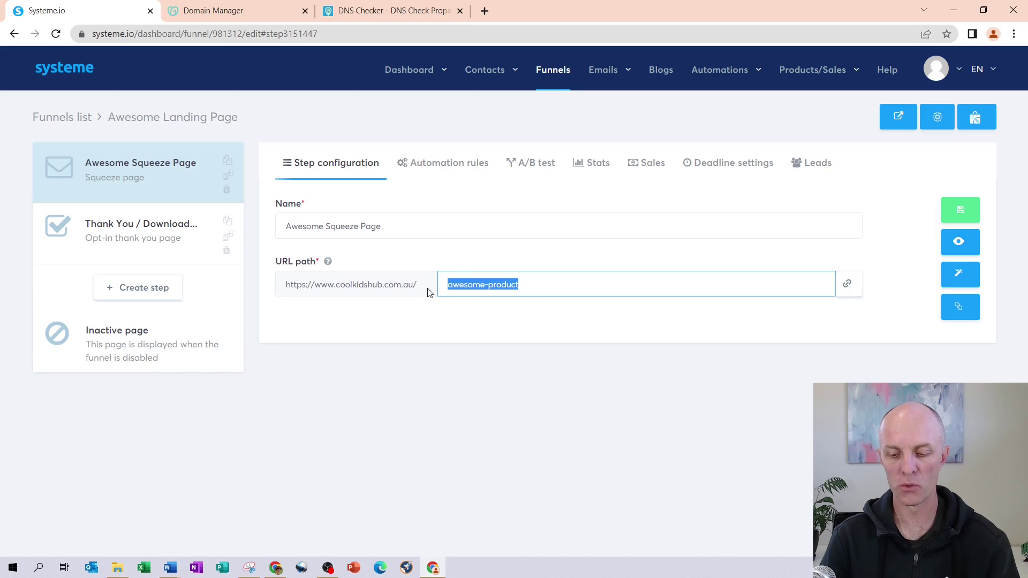
{"action": "key", "text": "BackSpace"}
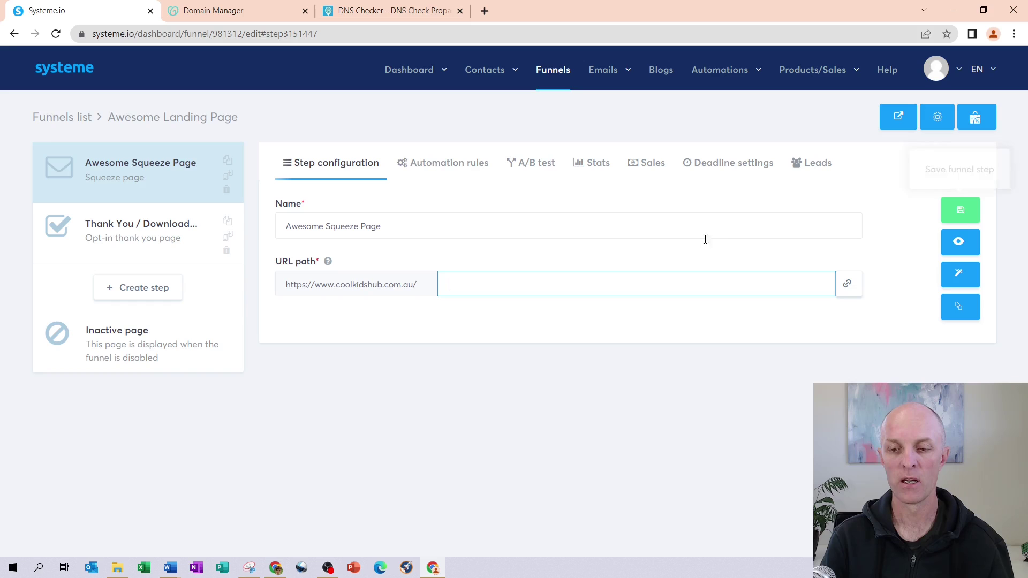
{"action": "mouse_move", "coordinate": [518, 88]}
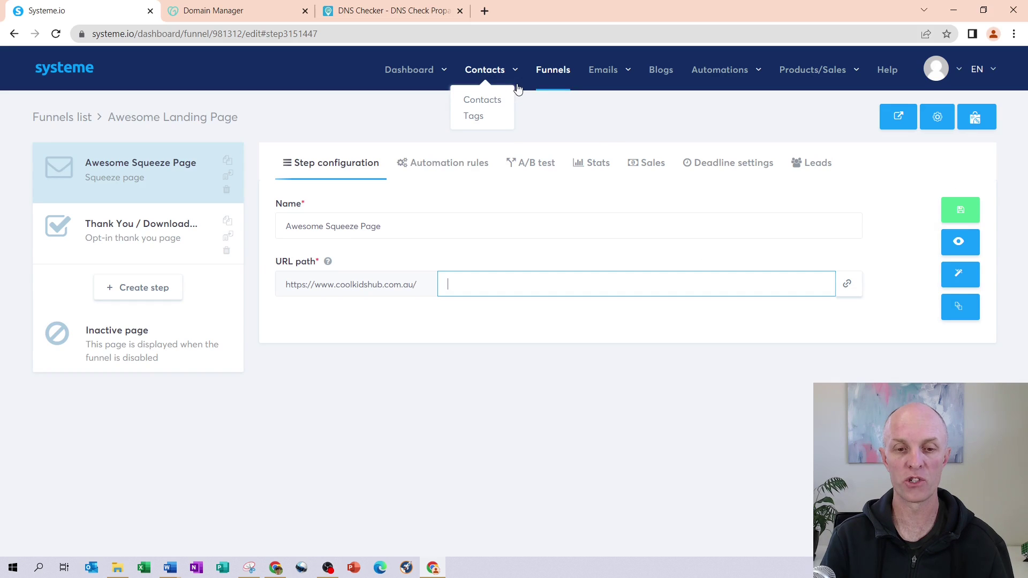
{"action": "left_click", "coordinate": [485, 11]}
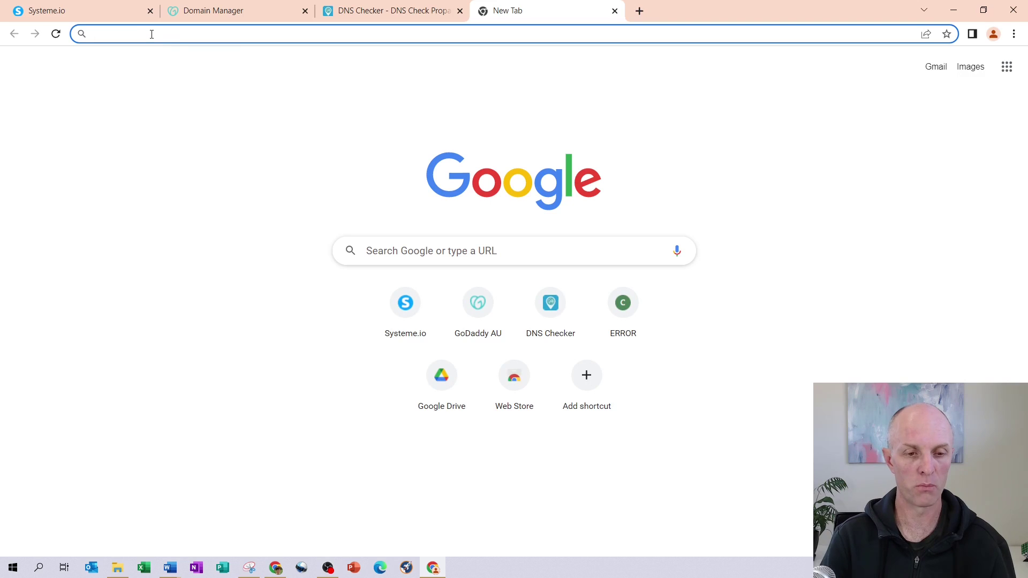
{"action": "type", "text": "www"}
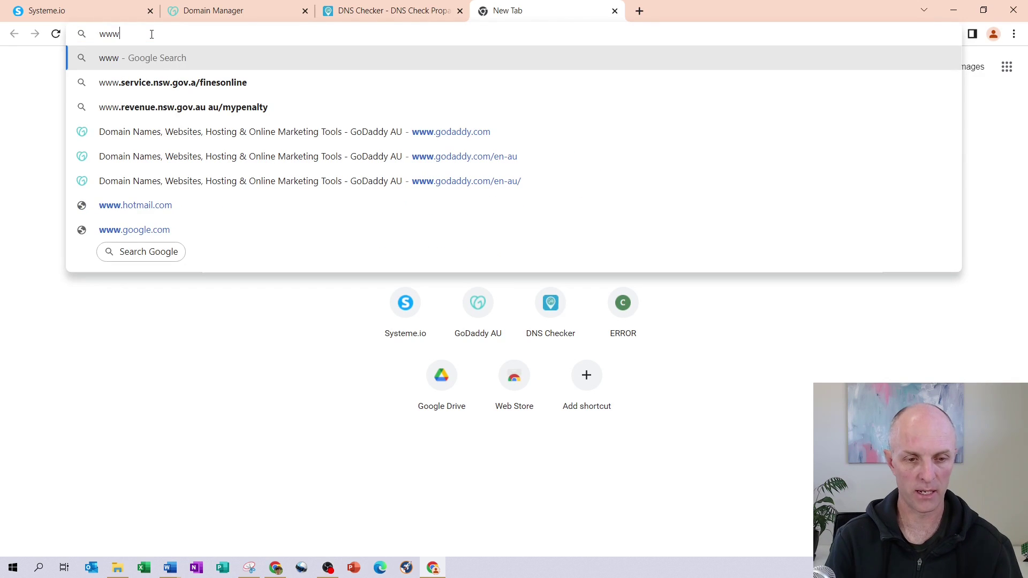
{"action": "type", "text": "."}
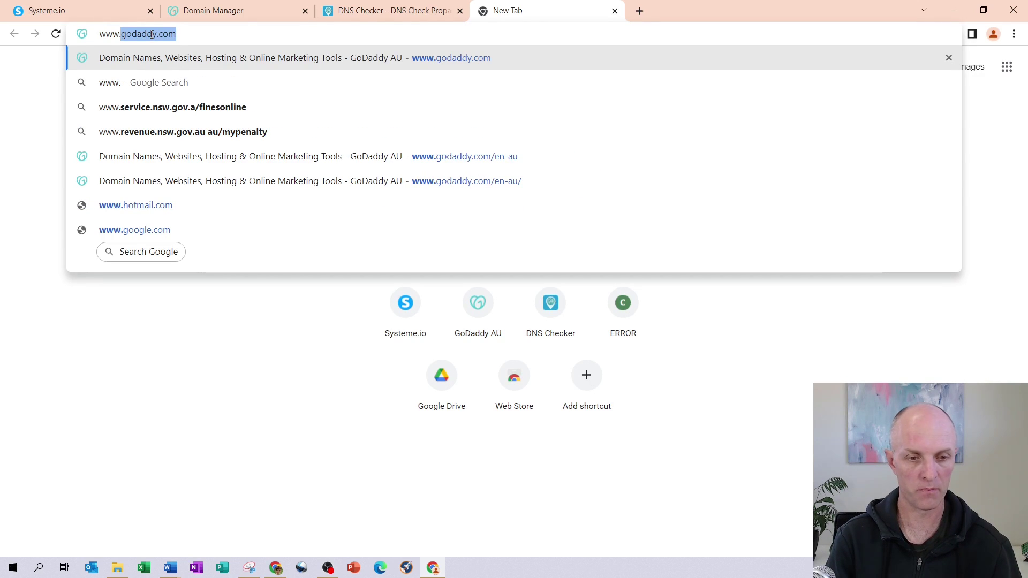
{"action": "type", "text": "coolki"}
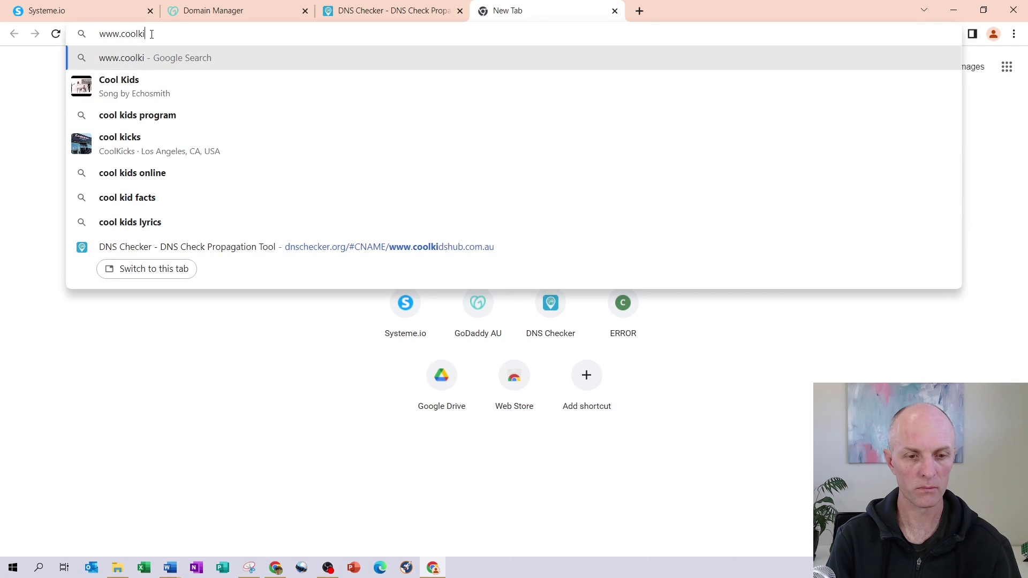
{"action": "type", "text": "dshub."}
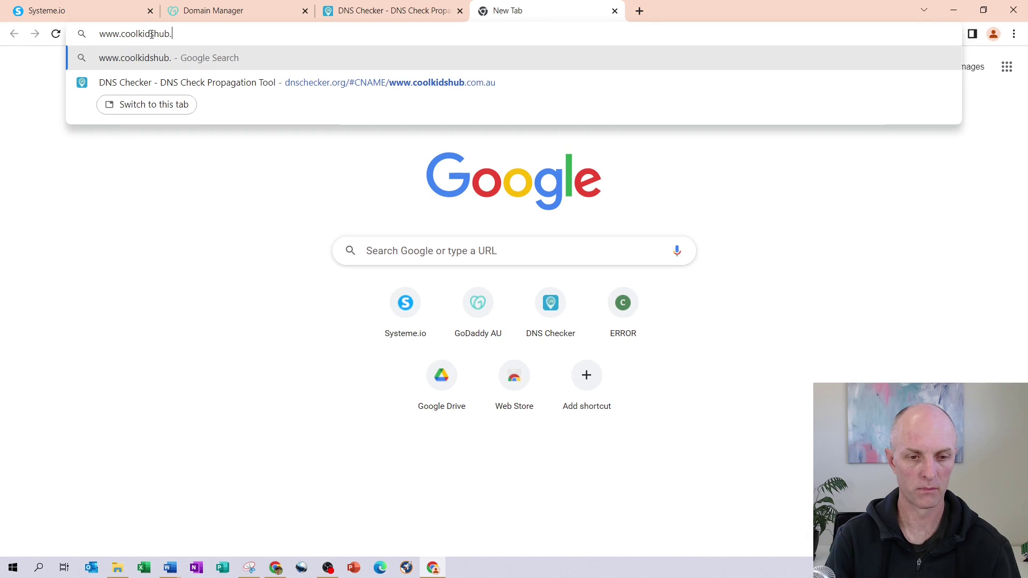
{"action": "type", "text": "com.au"}
{"action": "key", "text": "Return"}
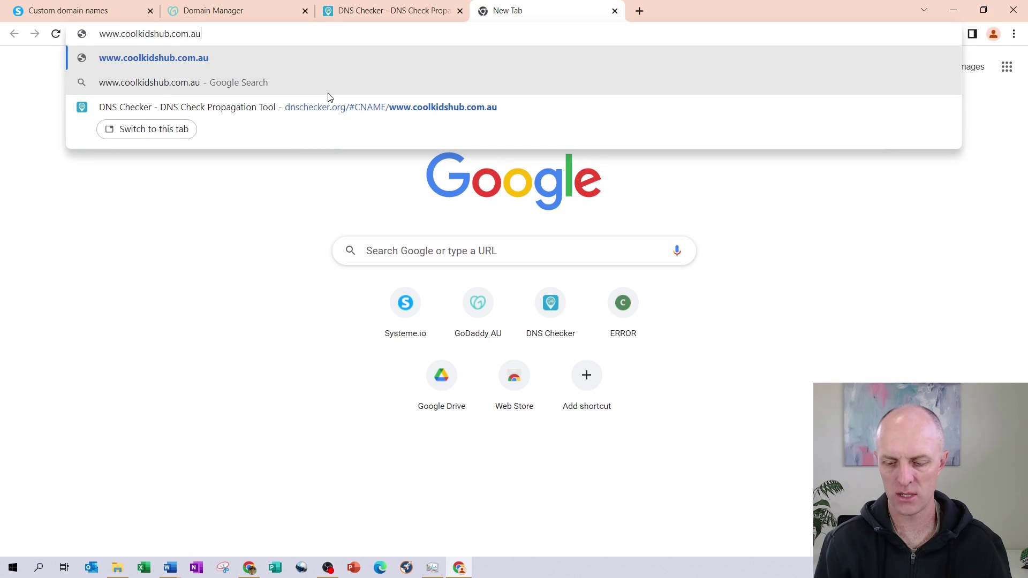
{"action": "key", "text": "Return"}
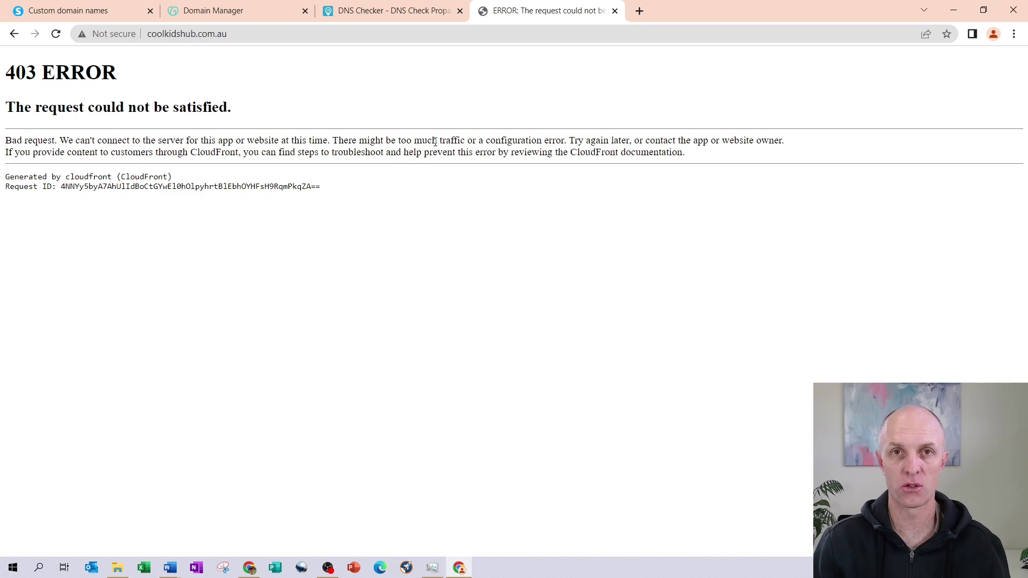
{"action": "left_click", "coordinate": [80, 10]}
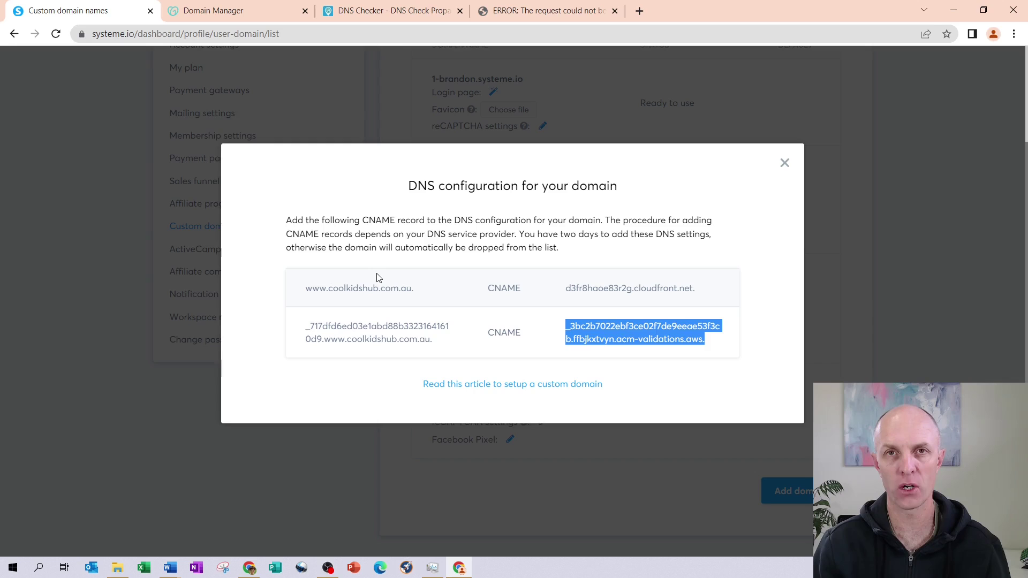
{"action": "left_click", "coordinate": [228, 20]}
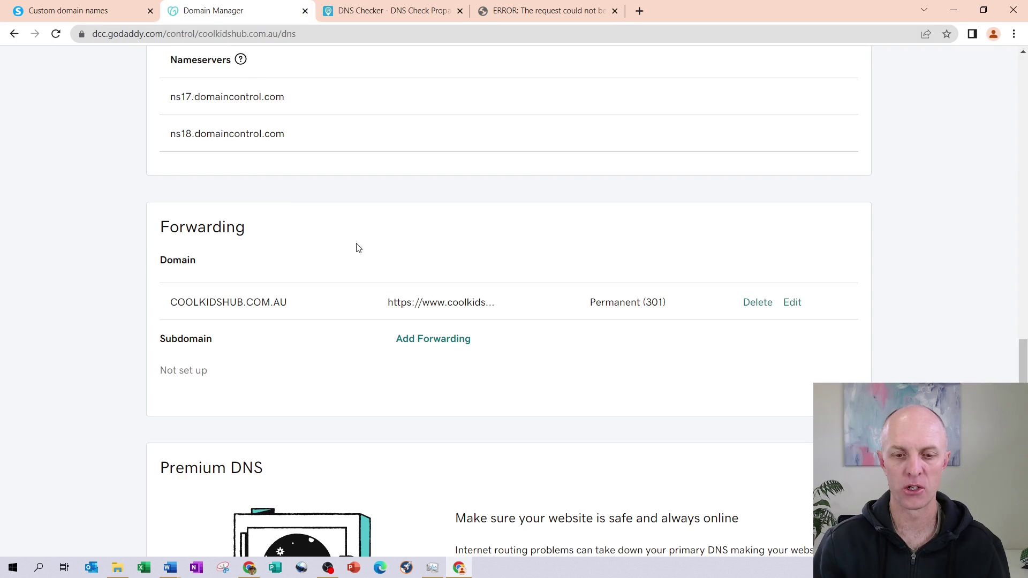
{"action": "scroll", "coordinate": [547, 273], "scroll_direction": "up", "scroll_amount": 12}
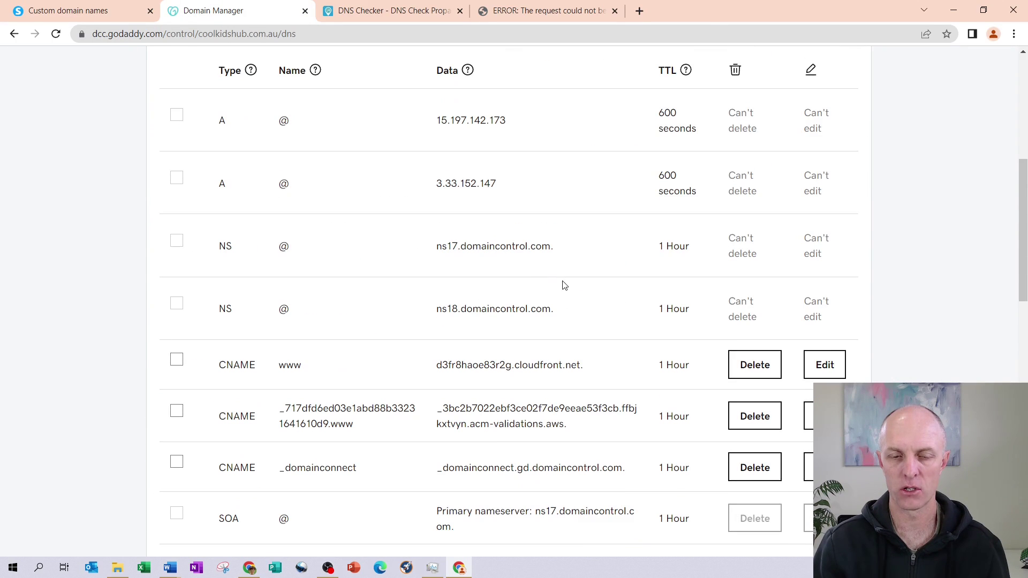
{"action": "left_click", "coordinate": [496, 12]}
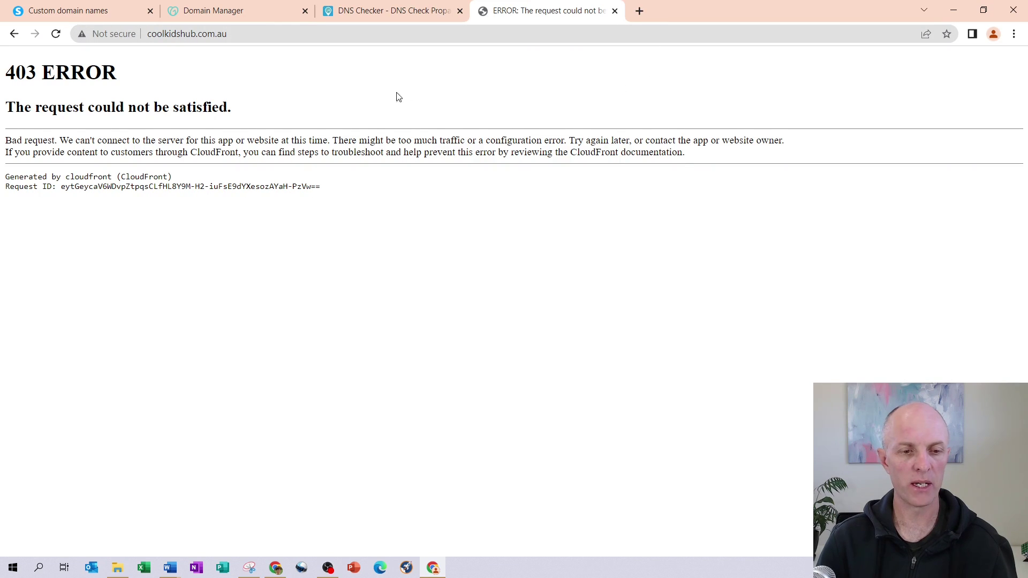
{"action": "left_click", "coordinate": [67, 11]}
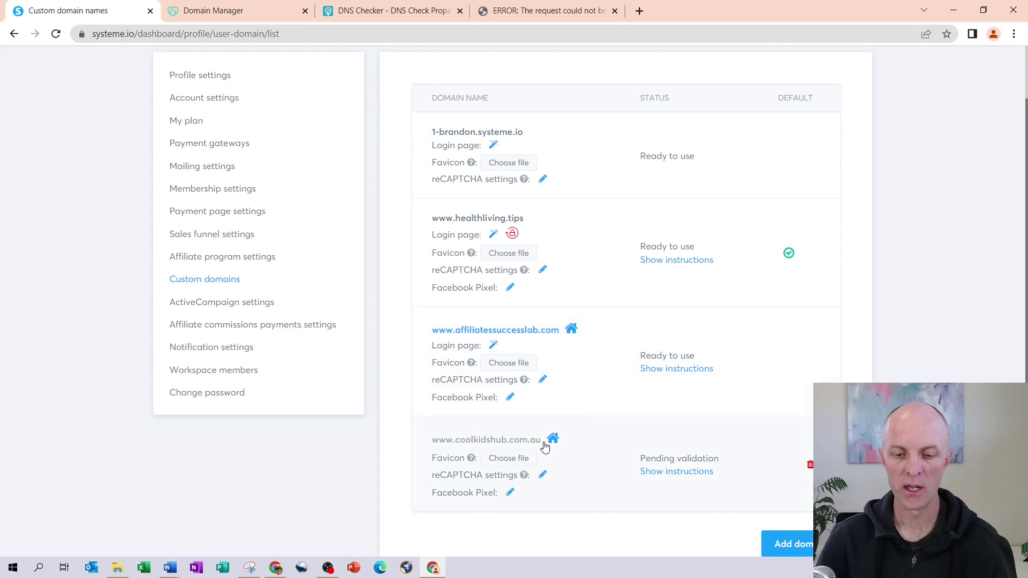
{"action": "left_click", "coordinate": [55, 33]}
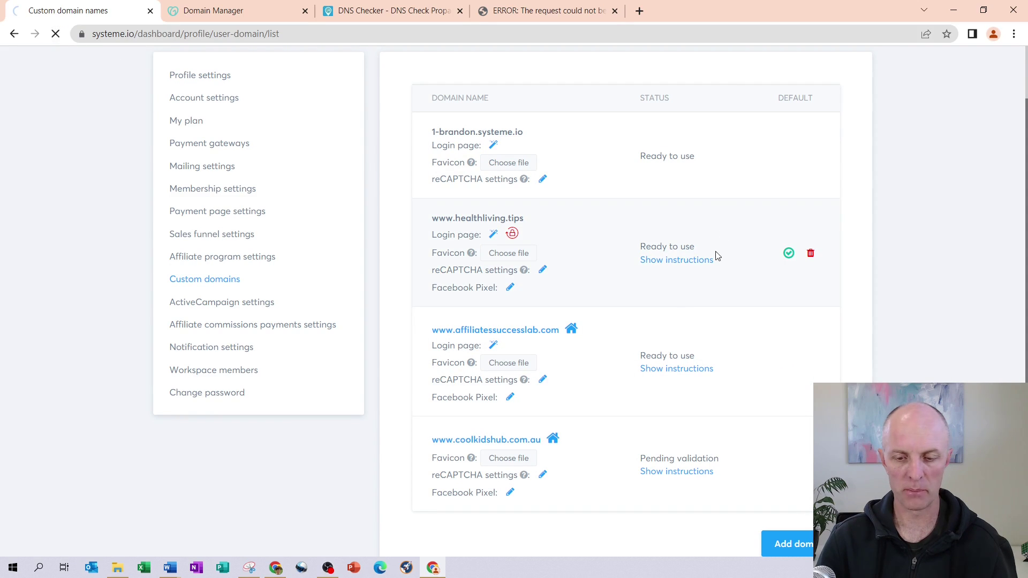
{"action": "scroll", "coordinate": [677, 379], "scroll_direction": "down", "scroll_amount": 1}
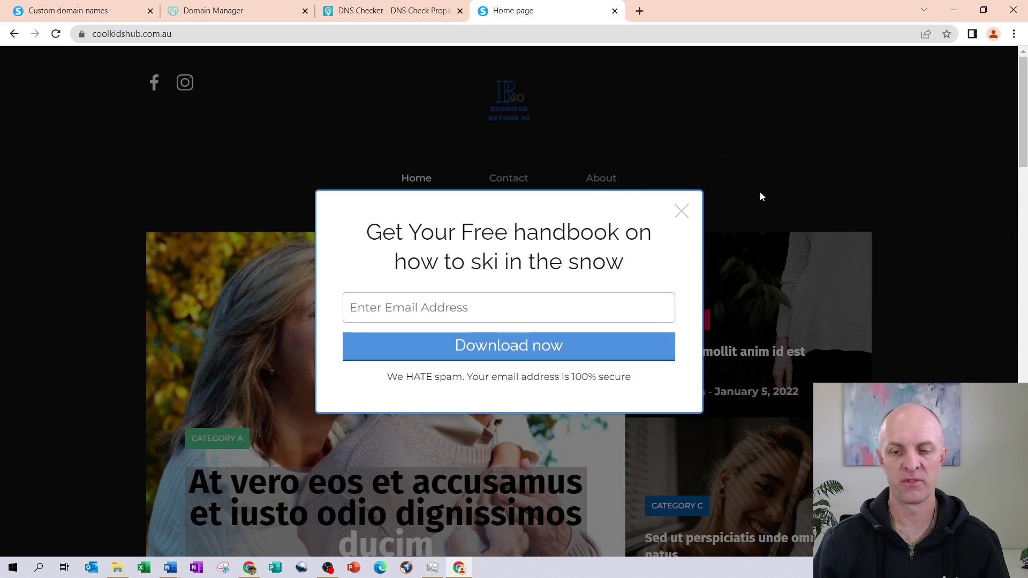
{"action": "left_click", "coordinate": [67, 10]}
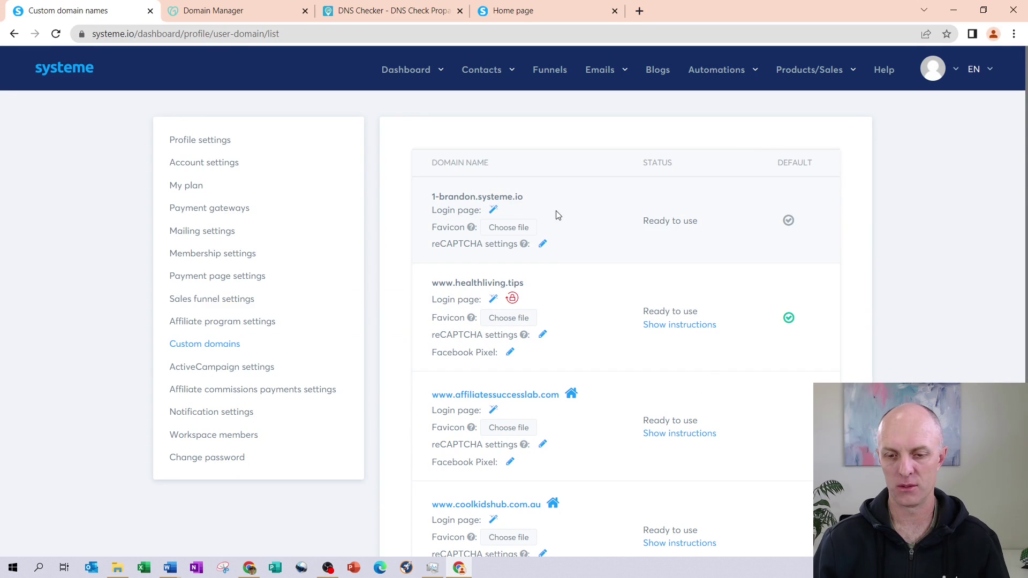
{"action": "scroll", "coordinate": [641, 287], "scroll_direction": "down", "scroll_amount": 1}
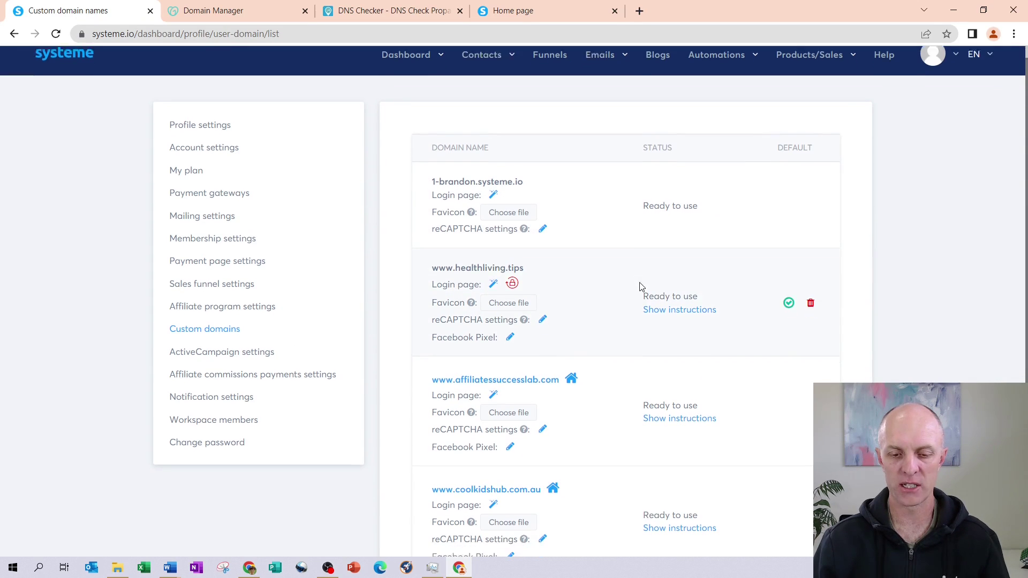
{"action": "scroll", "coordinate": [640, 292], "scroll_direction": "down", "scroll_amount": 2}
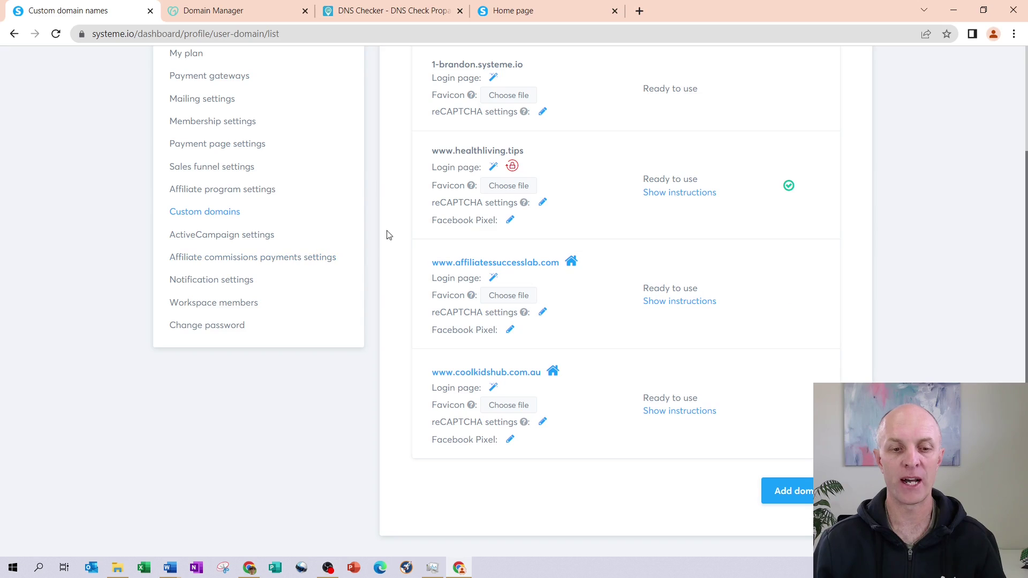
Open Mailing settings to view the verified sending domains affiliatessuccesslab.com and healthliving.tips
{"action": "left_click", "coordinate": [202, 102]}
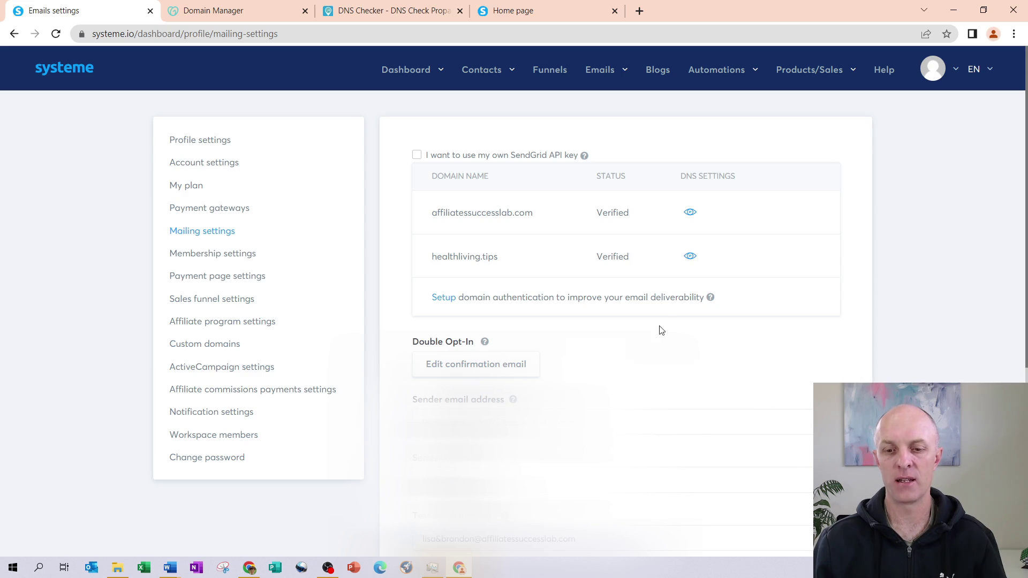
{"action": "mouse_move", "coordinate": [783, 264]}
{"action": "mouse_move", "coordinate": [776, 228]}
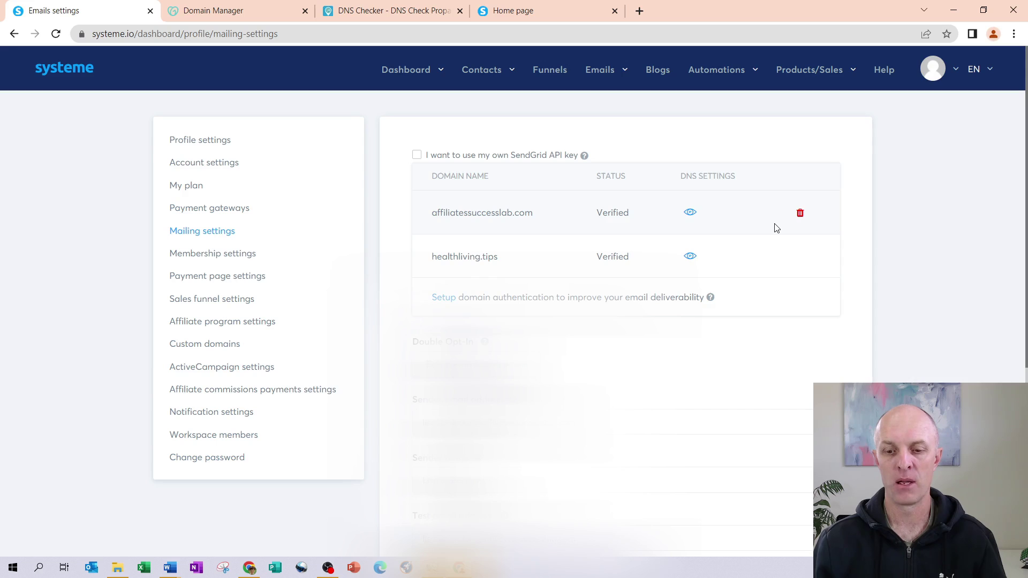
{"action": "scroll", "coordinate": [777, 228], "scroll_direction": "down", "scroll_amount": 1}
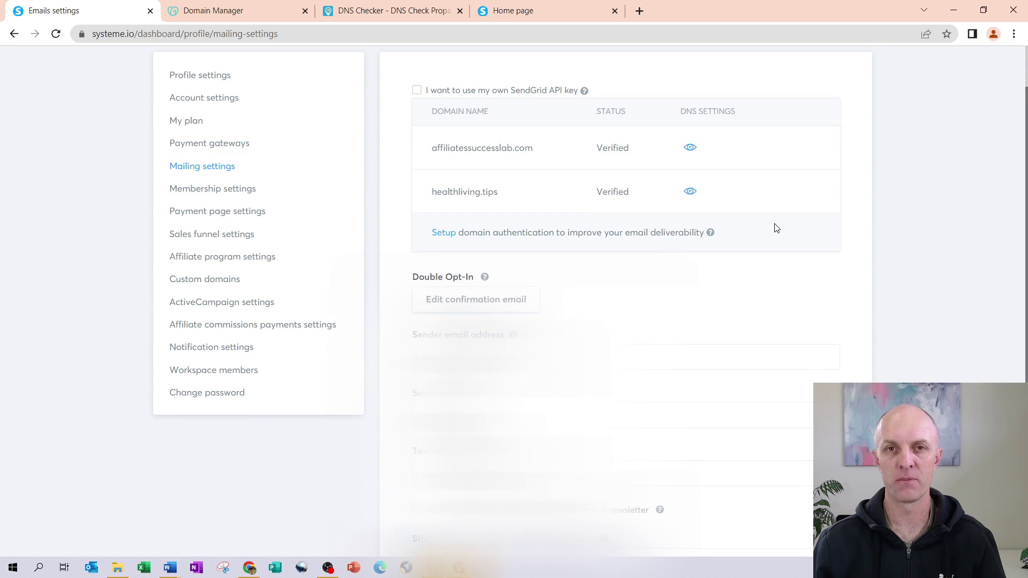